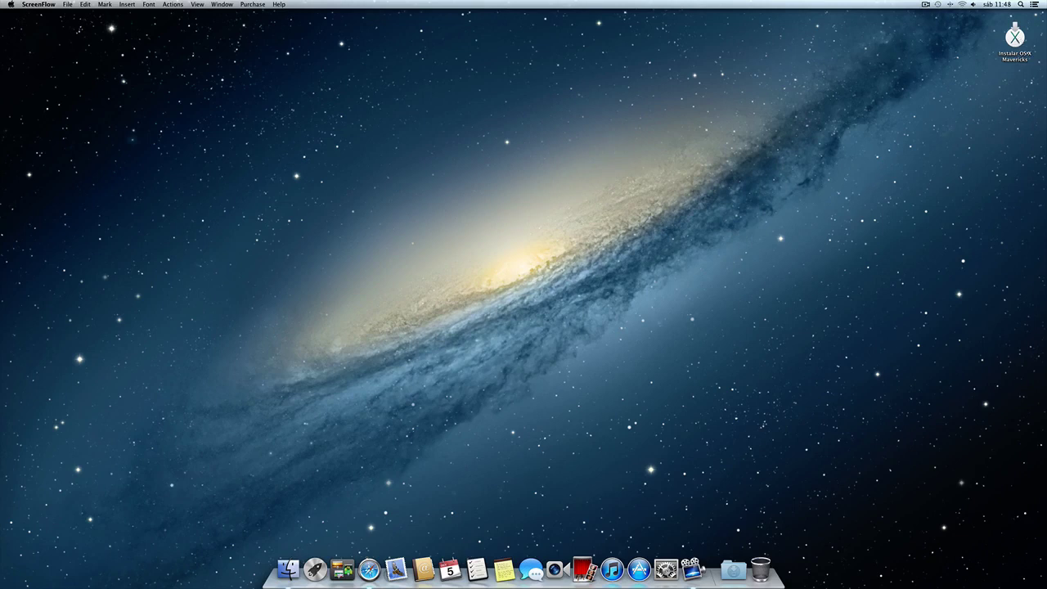
Move the Instalar OS X Mavericks installer from the desktop's corner to the centre of the desktop.
{"action": "left_click_drag", "start_coordinate": [1015, 37], "coordinate": [524, 256]}
{"action": "left_click", "coordinate": [479, 211]}
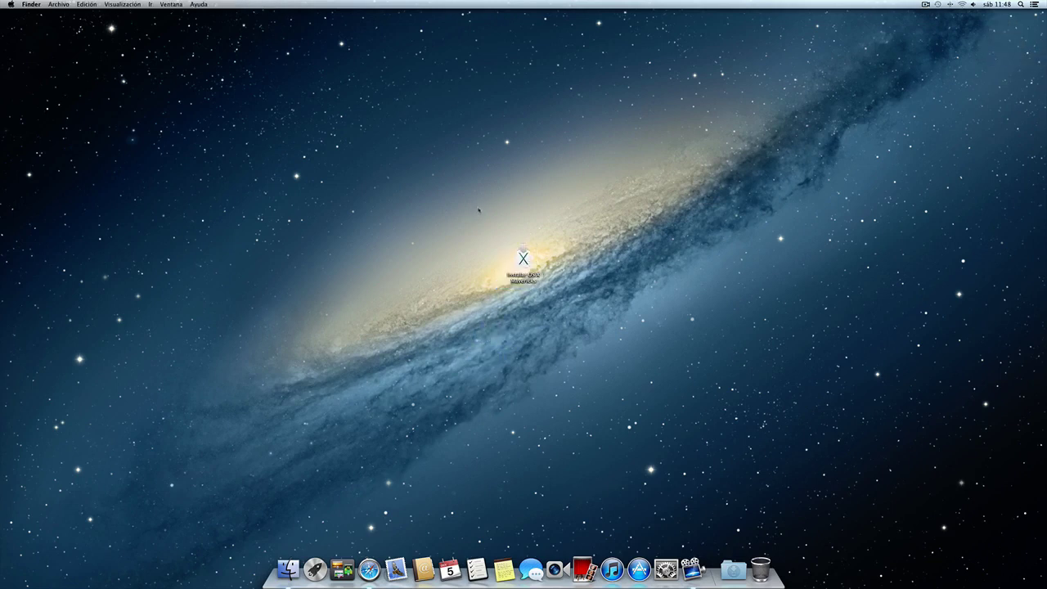
{"action": "left_click", "coordinate": [524, 258]}
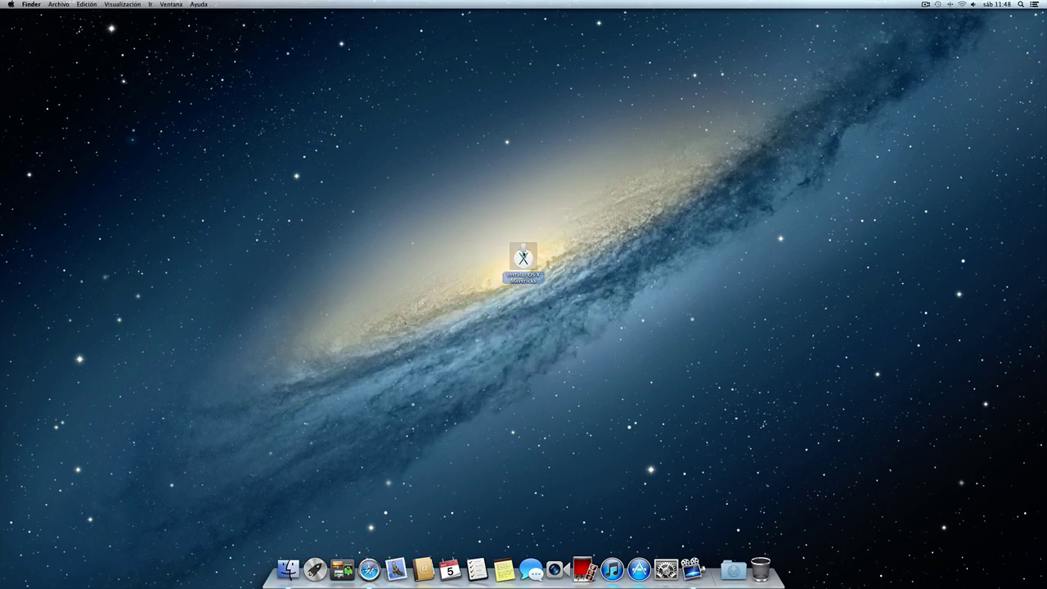
{"action": "left_click_drag", "start_coordinate": [523, 258], "coordinate": [513, 247]}
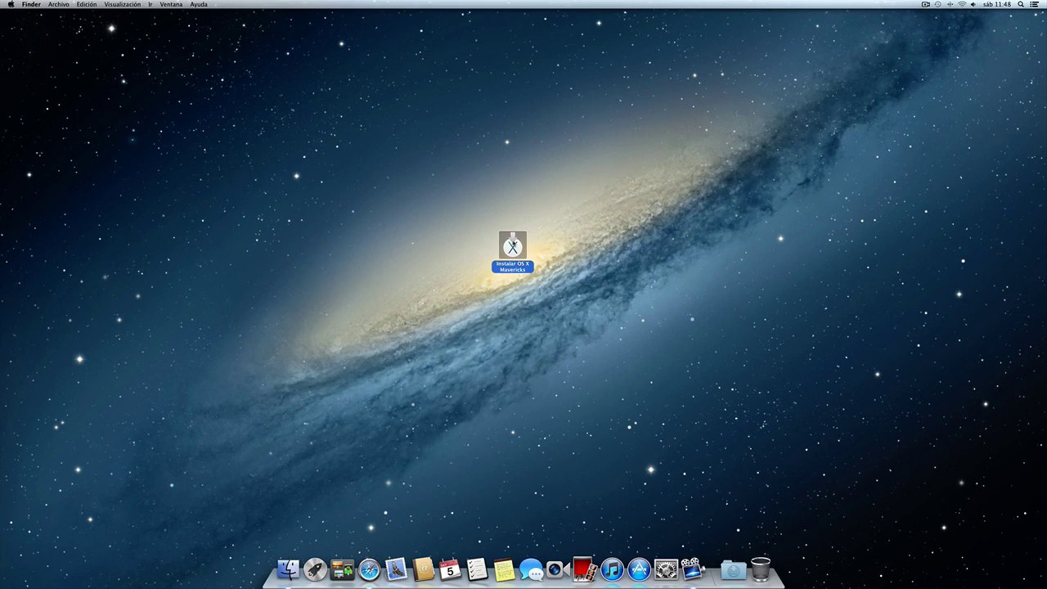
{"action": "mouse_move", "coordinate": [514, 244]}
{"action": "left_mouse_down"}
{"action": "mouse_move", "coordinate": [788, 193]}
{"action": "mouse_move", "coordinate": [512, 245]}
{"action": "left_mouse_up"}
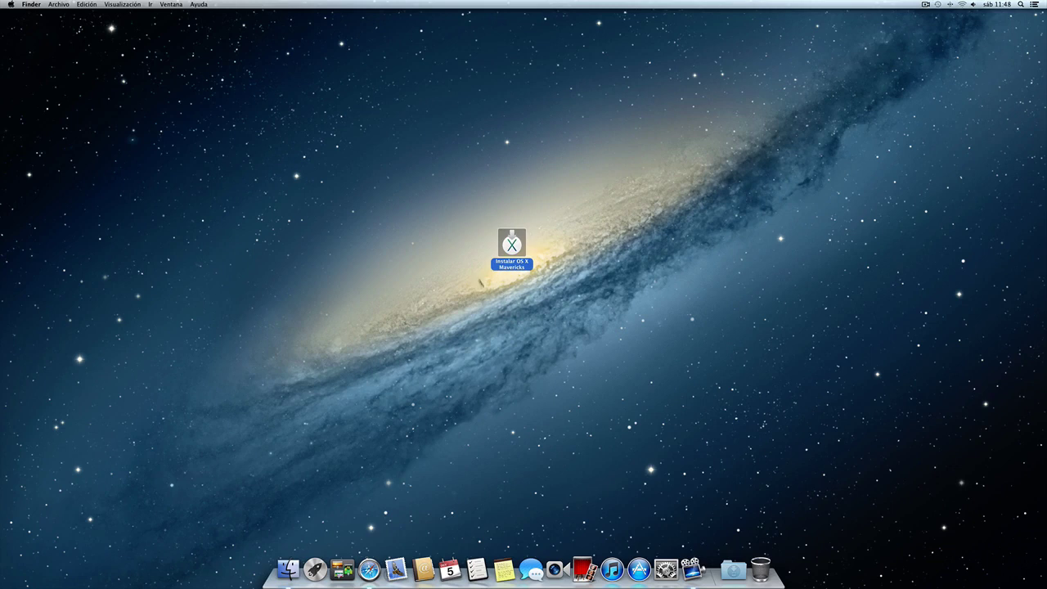
{"action": "right_click", "coordinate": [506, 250]}
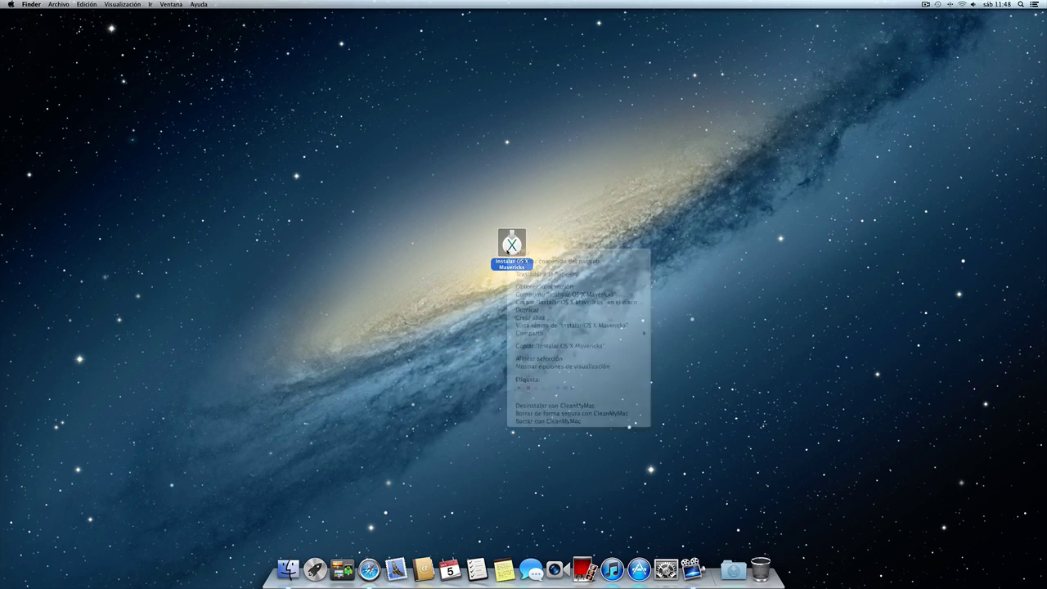
{"action": "left_click", "coordinate": [502, 205]}
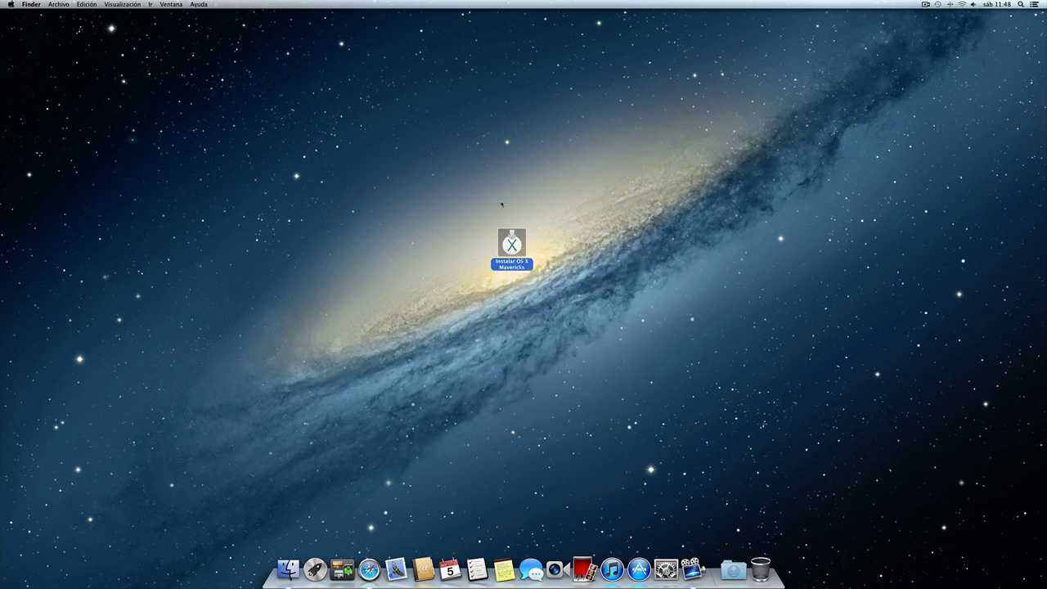
{"action": "left_click", "coordinate": [513, 204]}
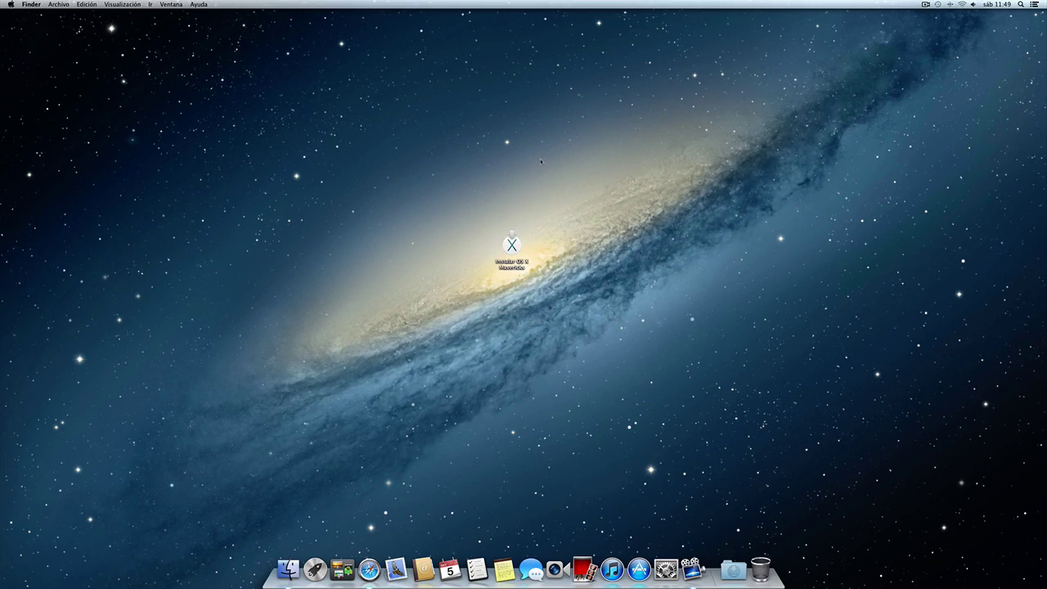
Search for "disco" and open Utilidad de Discos.
{"action": "key", "text": "super+space"}
{"action": "type", "text": "ter"}
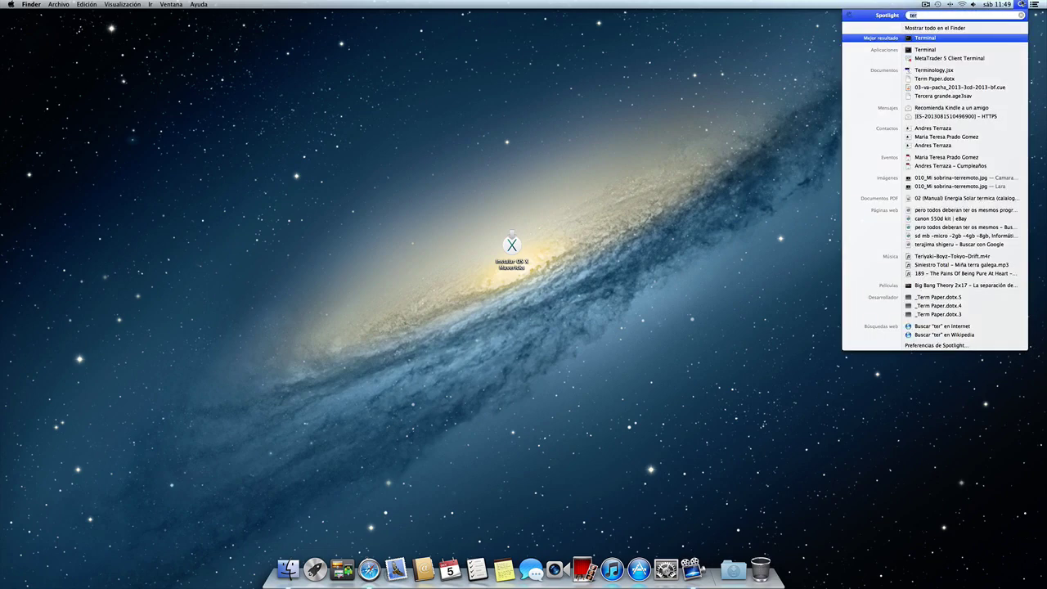
{"action": "key", "text": "BackSpace"}
{"action": "key", "text": "BackSpace"}
{"action": "key", "text": "BackSpace"}
{"action": "type", "text": "disco"}
{"action": "key", "text": "Return"}
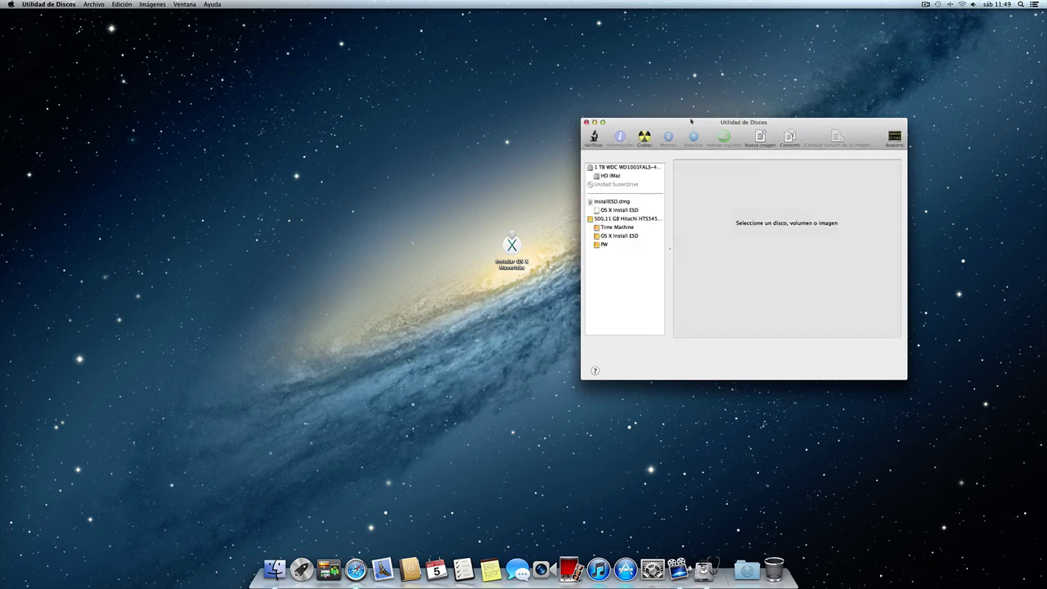
Start erasing the external disk's OS X Install ESD partition in Mac OS Plus format, and close Utilidad de Discos.
{"action": "left_click", "coordinate": [622, 236]}
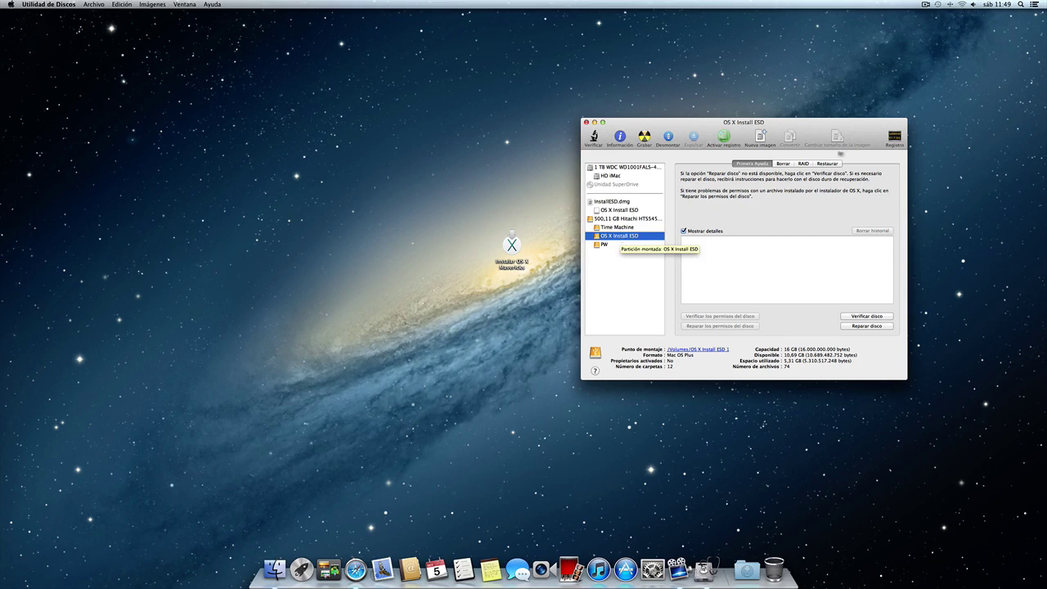
{"action": "left_click", "coordinate": [782, 165]}
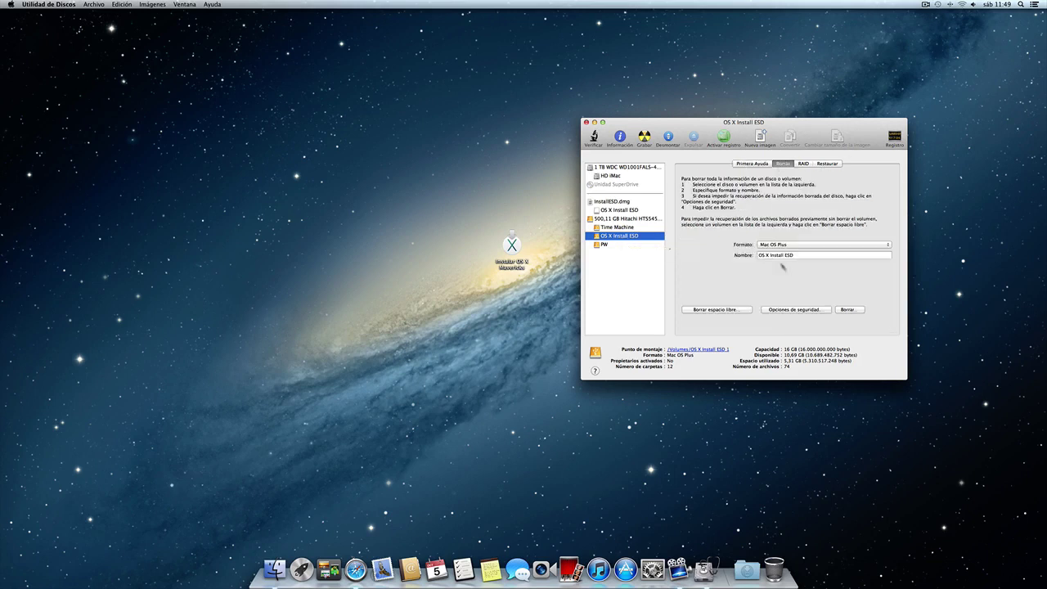
{"action": "left_click", "coordinate": [773, 247]}
{"action": "left_click", "coordinate": [792, 199]}
{"action": "left_click", "coordinate": [803, 164]}
{"action": "left_click", "coordinate": [784, 164]}
{"action": "left_click", "coordinate": [849, 310]}
{"action": "left_click", "coordinate": [805, 199]}
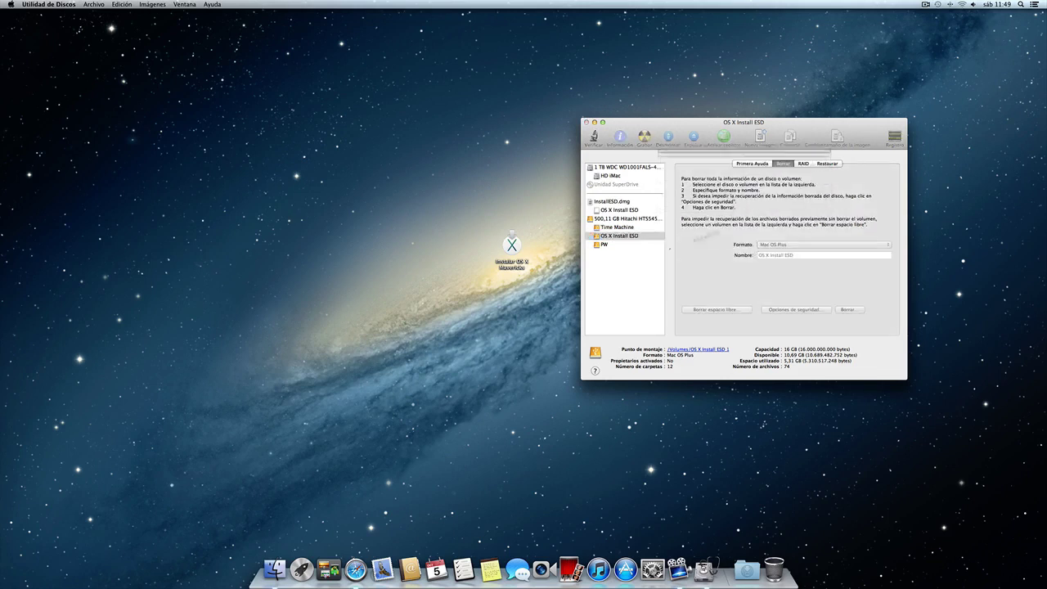
{"action": "left_click", "coordinate": [586, 122]}
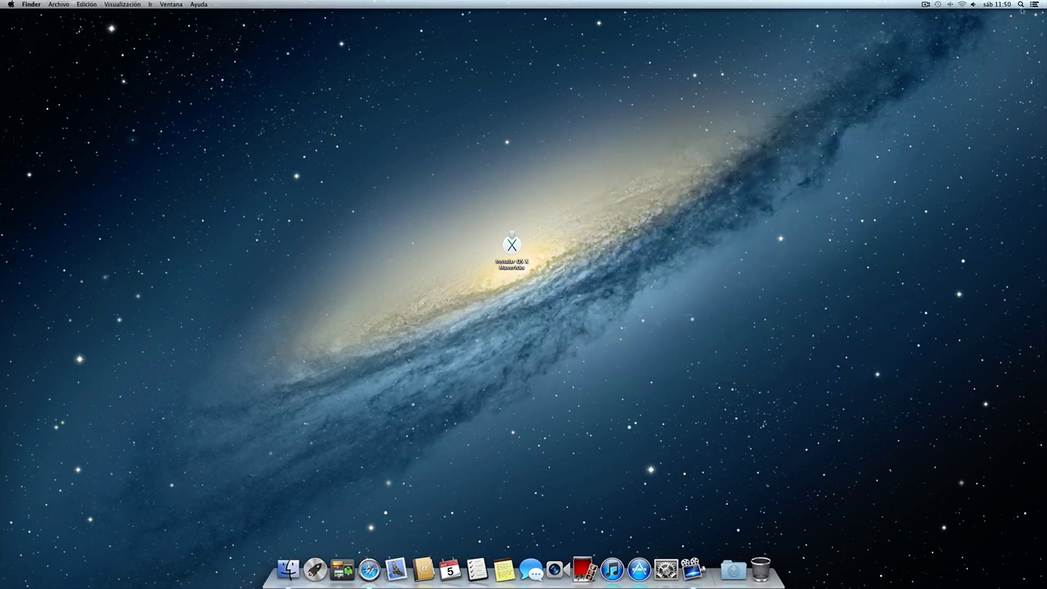
Search for "terminal" and open Terminal.
{"action": "left_click", "coordinate": [1021, 5]}
{"action": "type", "text": "utili"}
{"action": "key", "text": "BackSpace"}
{"action": "key", "text": "BackSpace"}
{"action": "key", "text": "BackSpace"}
{"action": "key", "text": "BackSpace"}
{"action": "key", "text": "BackSpace"}
{"action": "type", "text": "terminal"}
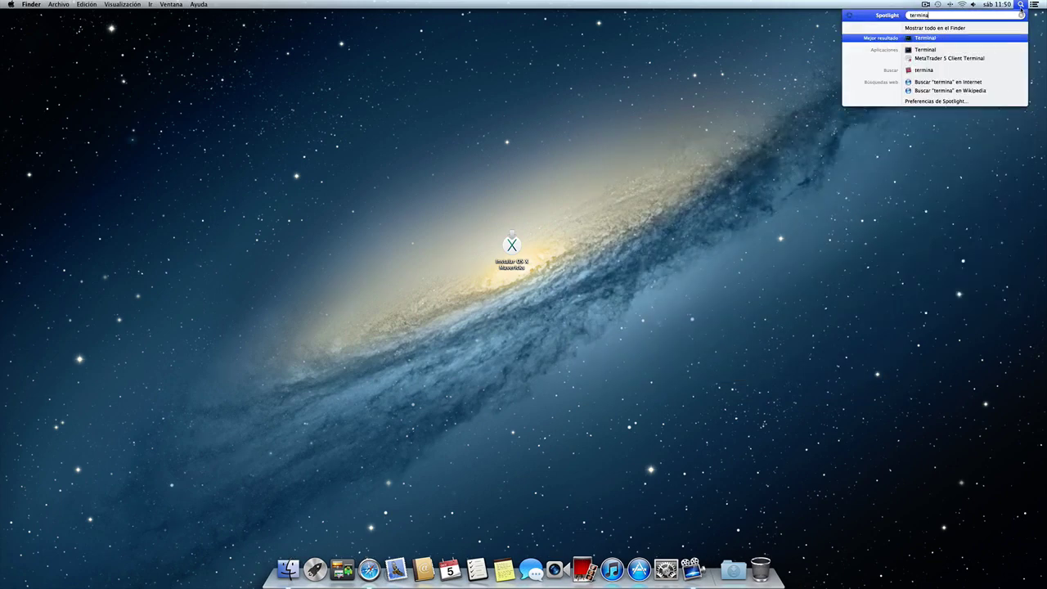
{"action": "key", "text": "Return"}
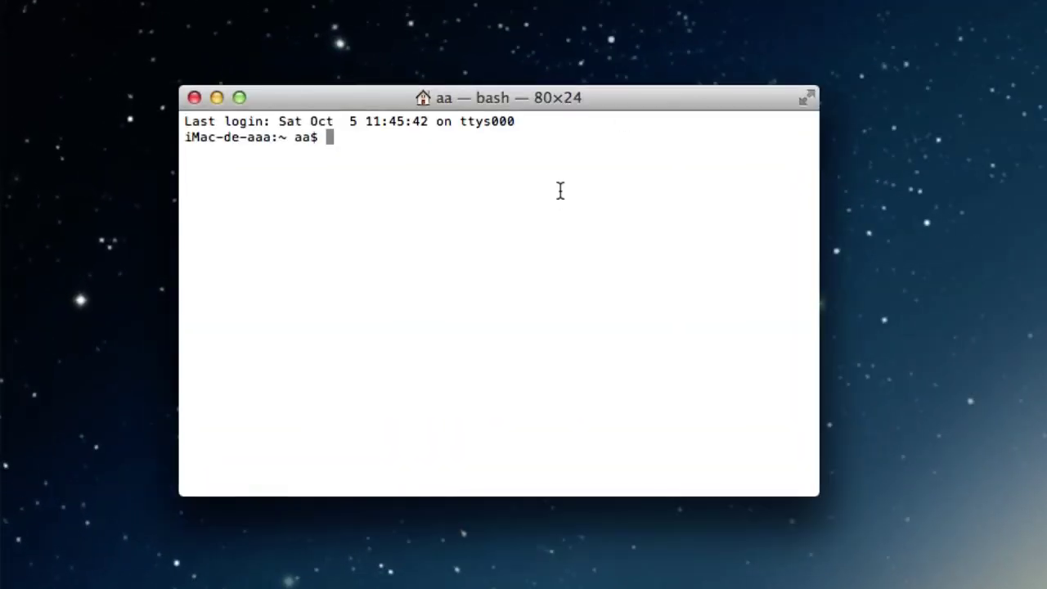
Run "defaults write com.apple.finder AppleShowAllFiles TRUE" and "killall Finder" to show hidden files, and close the Terminal window.
{"action": "type", "text": "defaults write com.apple.finder AppleShowAllFiles TRUE killall Finder"}
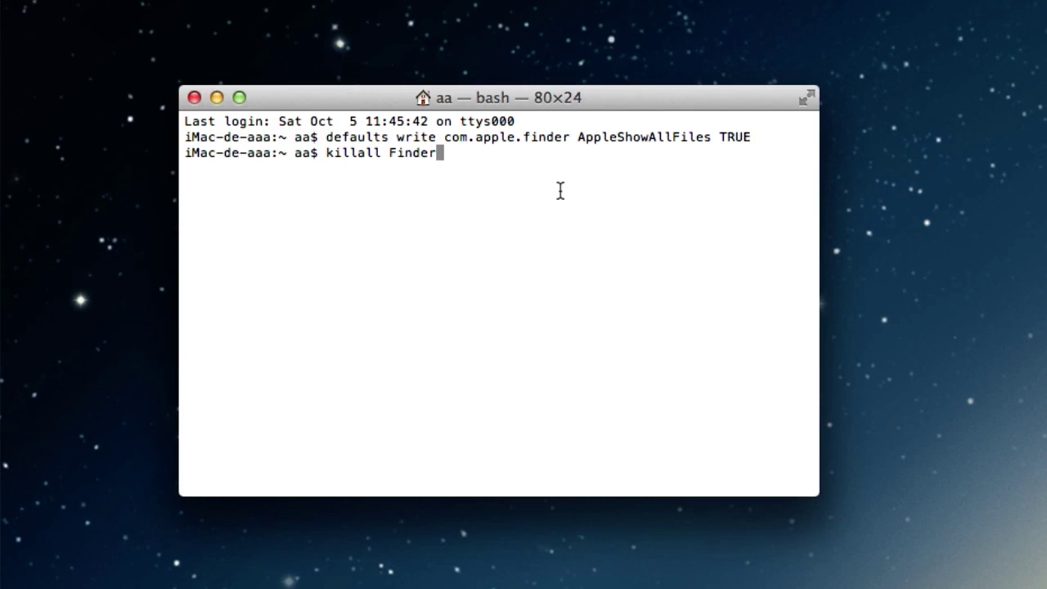
{"action": "key", "text": "Return"}
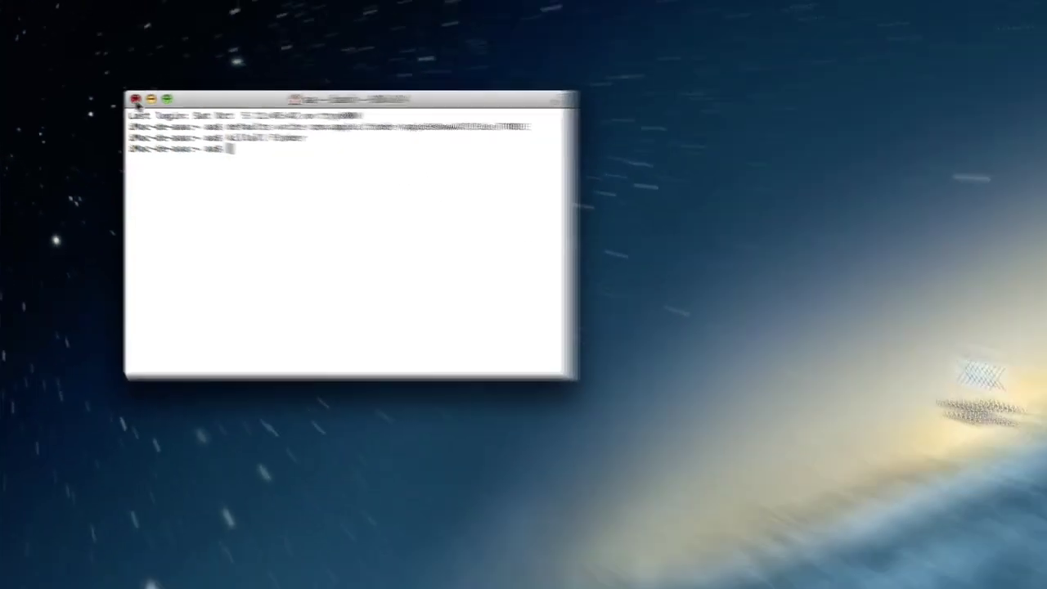
{"action": "left_click", "coordinate": [136, 99]}
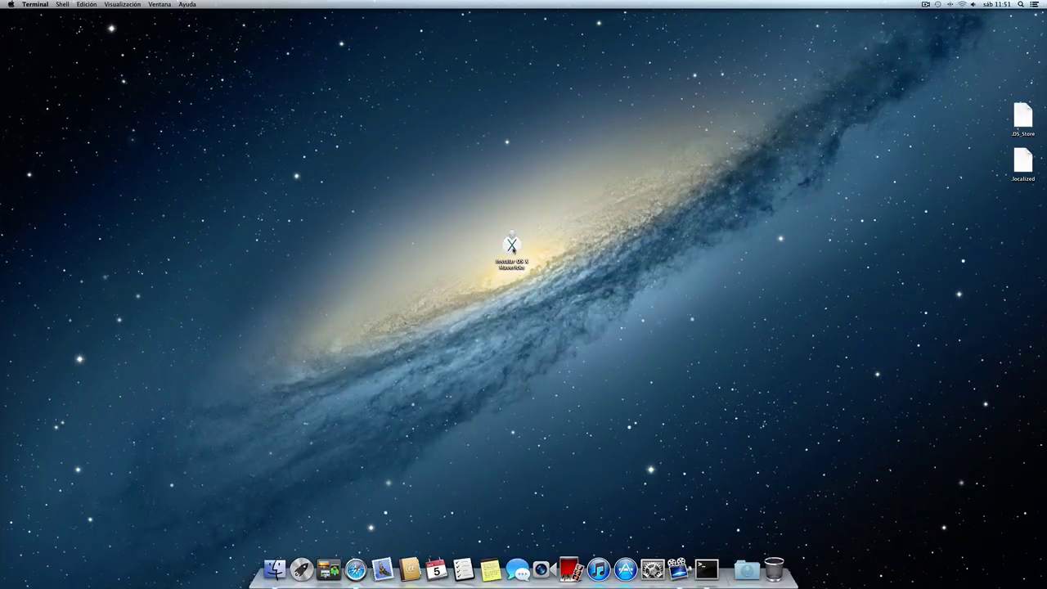
Show the package contents of Instalar OS X Mavericks and open its Contents/SharedSupport folder.
{"action": "right_click", "coordinate": [513, 247]}
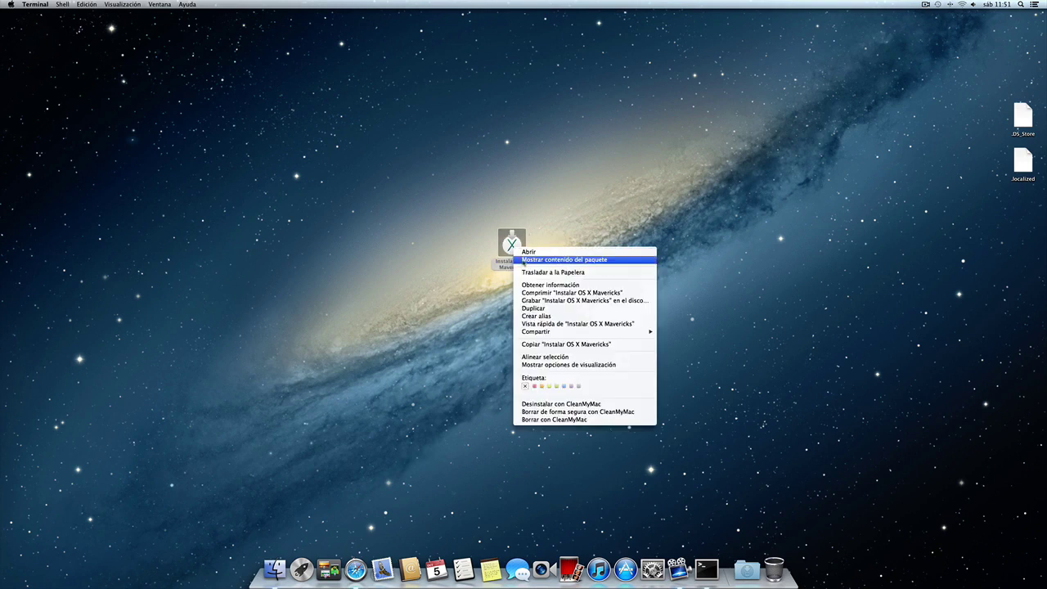
{"action": "left_click", "coordinate": [523, 261]}
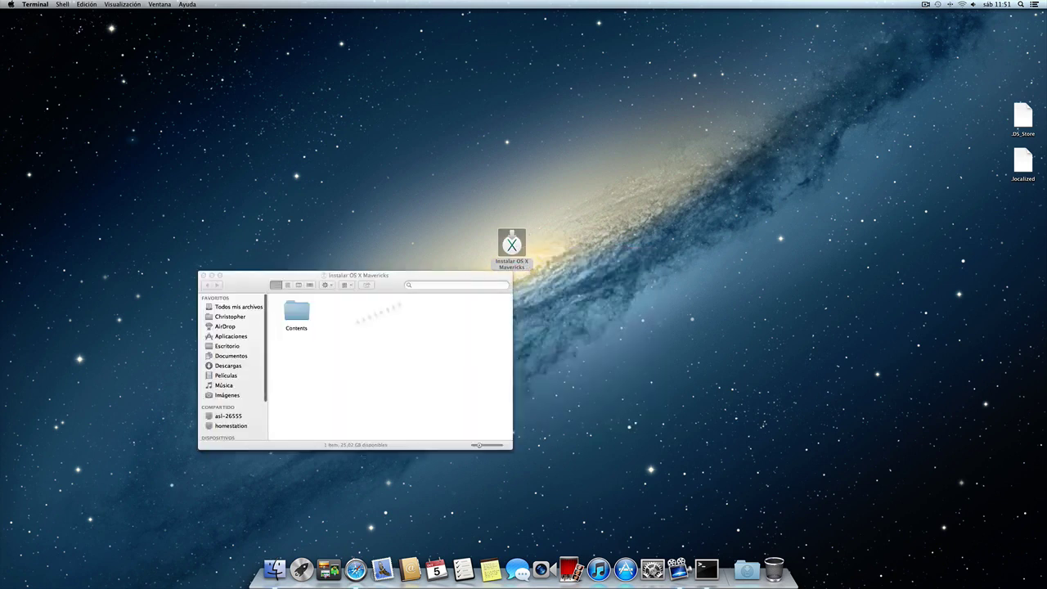
{"action": "double_click", "coordinate": [292, 321]}
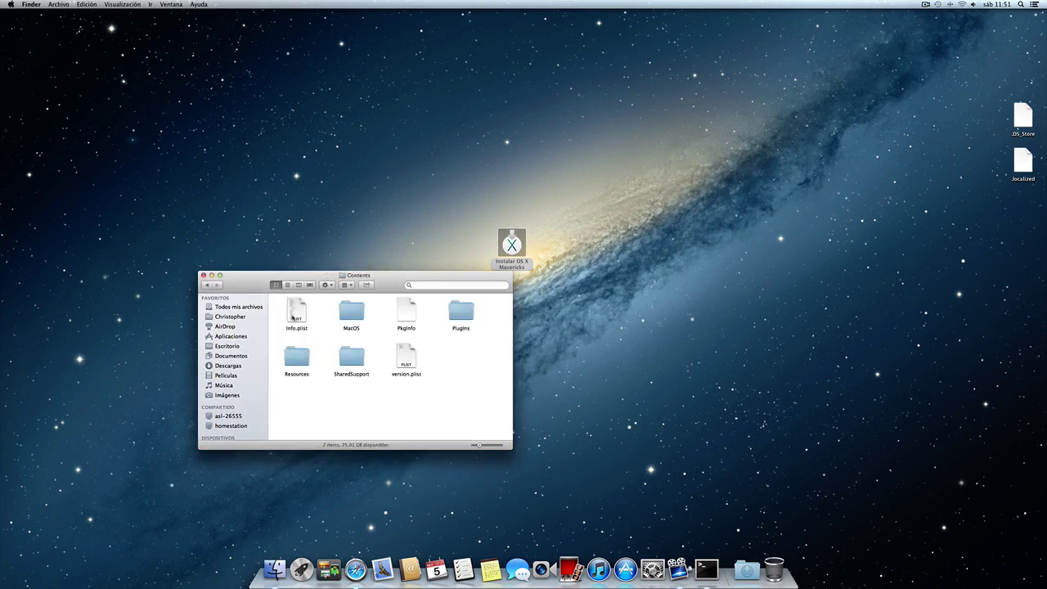
{"action": "double_click", "coordinate": [352, 360]}
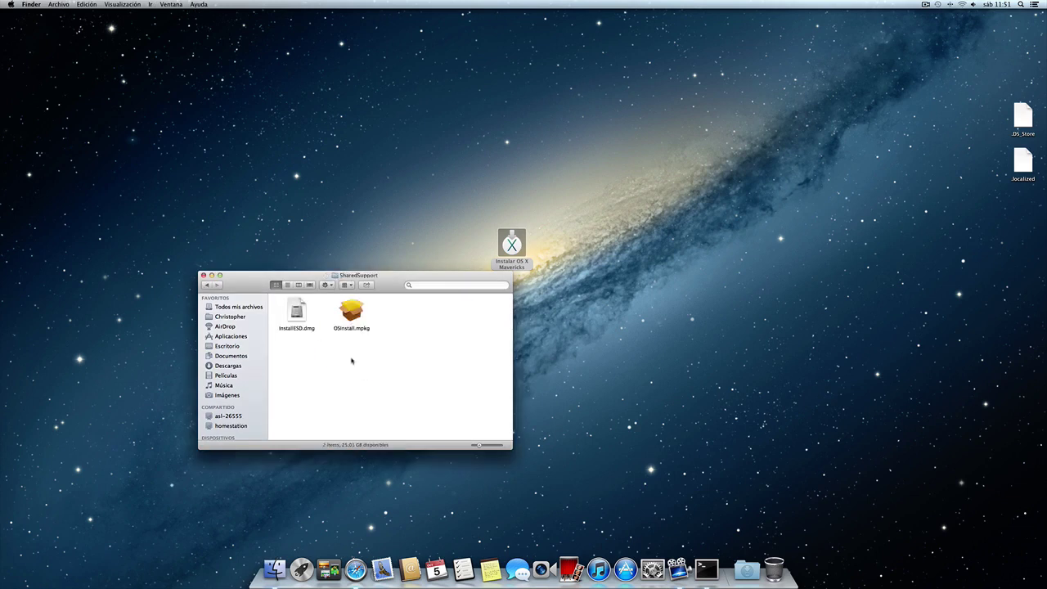
Mount InstallESD.dmg from the SharedSupport folder and place its OS X Install ESD window beside the folder window.
{"action": "left_click", "coordinate": [296, 315]}
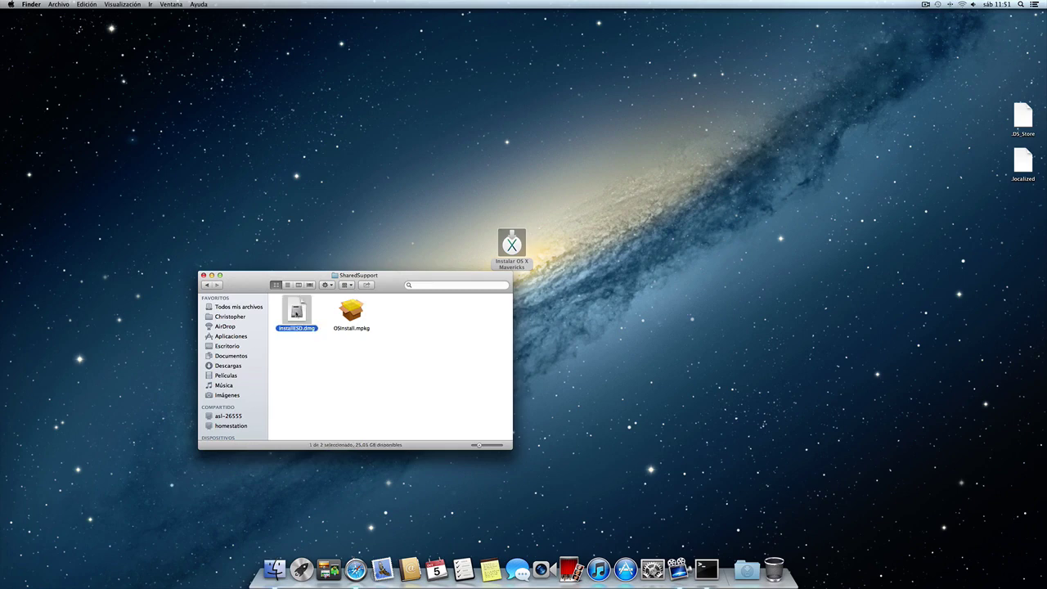
{"action": "double_click", "coordinate": [296, 313]}
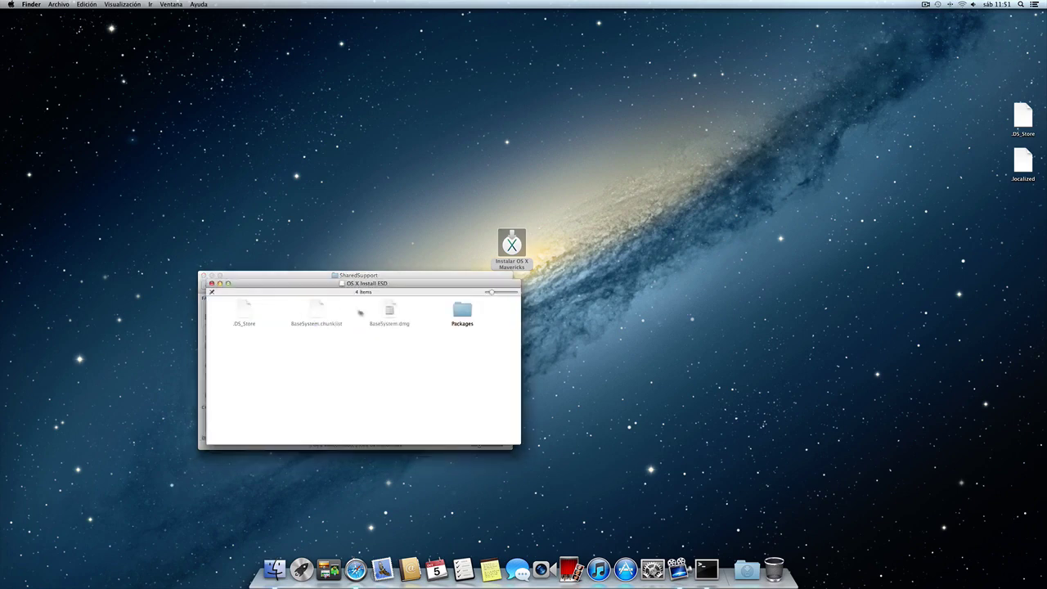
{"action": "left_click_drag", "start_coordinate": [318, 288], "coordinate": [640, 286]}
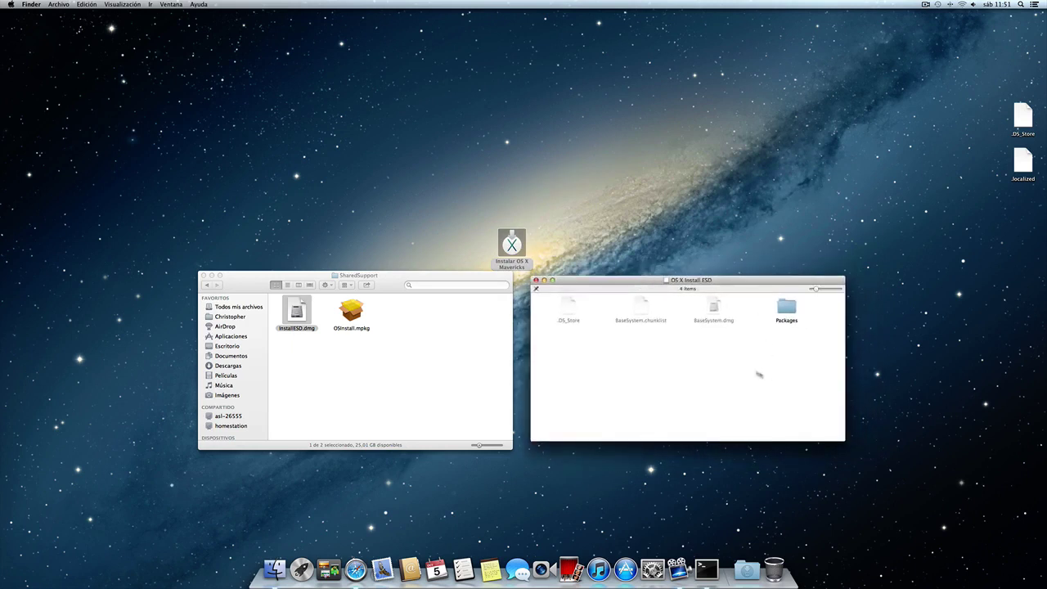
Mount BaseSystem.dmg from OS X Install ESD and place the OS X Base System window above it.
{"action": "left_click", "coordinate": [715, 310]}
{"action": "left_click", "coordinate": [735, 332]}
{"action": "left_click", "coordinate": [715, 309]}
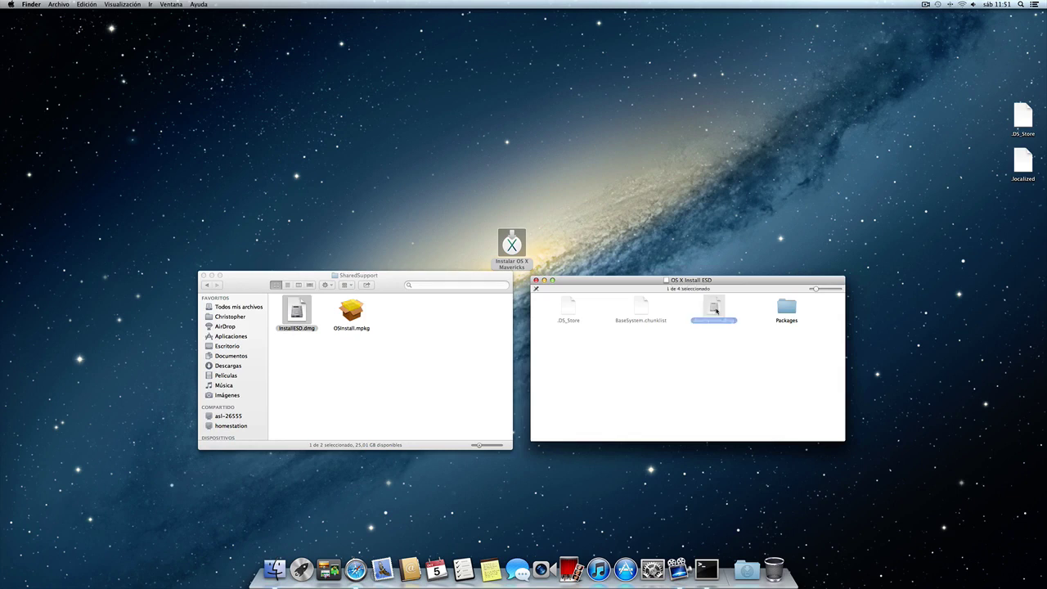
{"action": "double_click", "coordinate": [715, 309]}
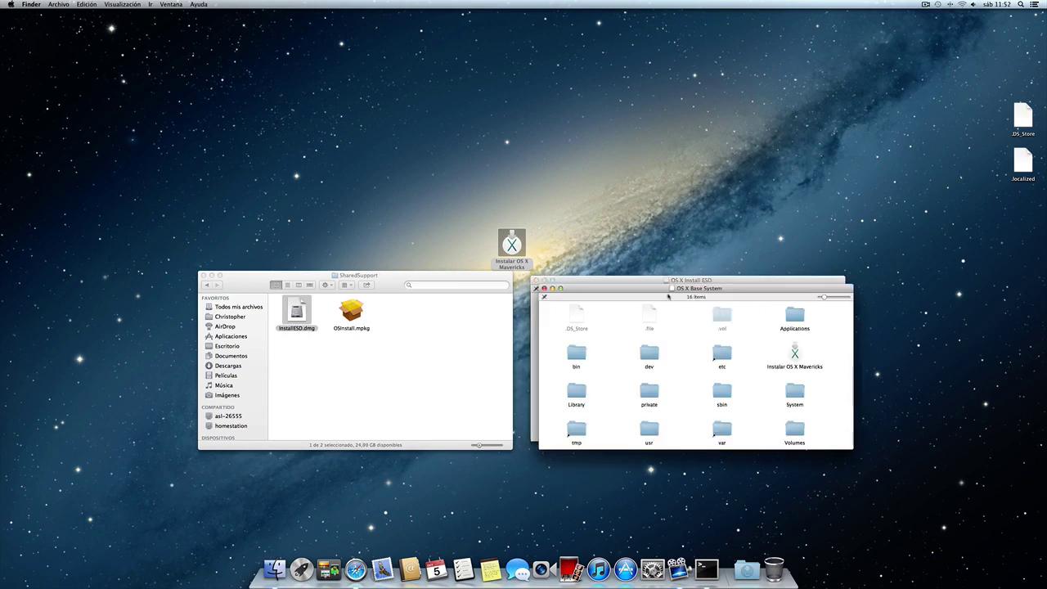
{"action": "left_click_drag", "start_coordinate": [664, 293], "coordinate": [650, 84]}
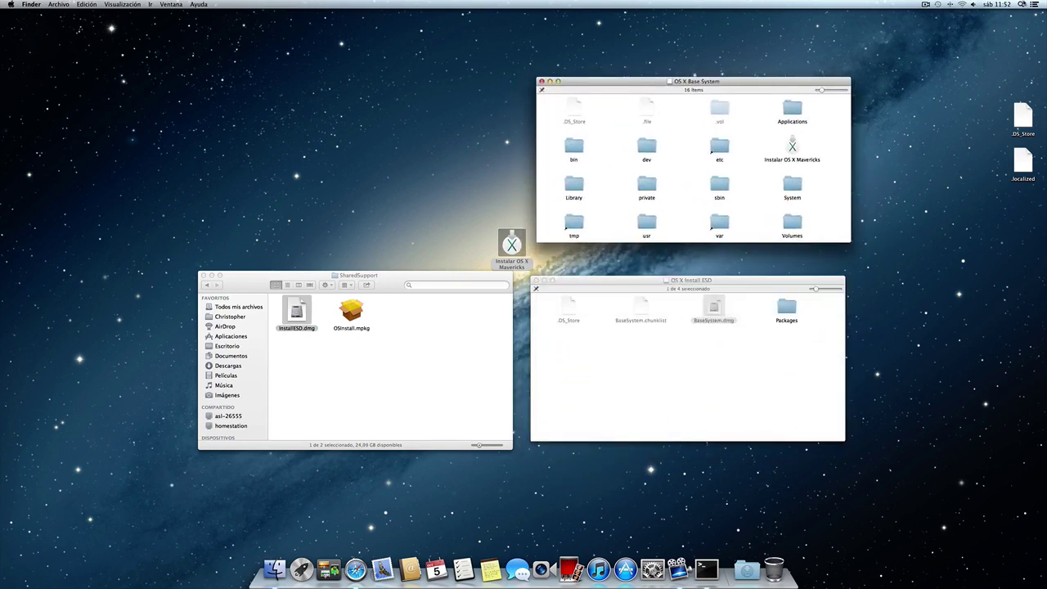
Search for "uti", open Utilidad de Discos and move its window clear of the Finder windows.
{"action": "left_click", "coordinate": [1022, 4]}
{"action": "type", "text": "termina"}
{"action": "key", "text": "BackSpace"}
{"action": "key", "text": "BackSpace"}
{"action": "key", "text": "BackSpace"}
{"action": "key", "text": "BackSpace"}
{"action": "key", "text": "BackSpace"}
{"action": "key", "text": "BackSpace"}
{"action": "key", "text": "BackSpace"}
{"action": "type", "text": "uti"}
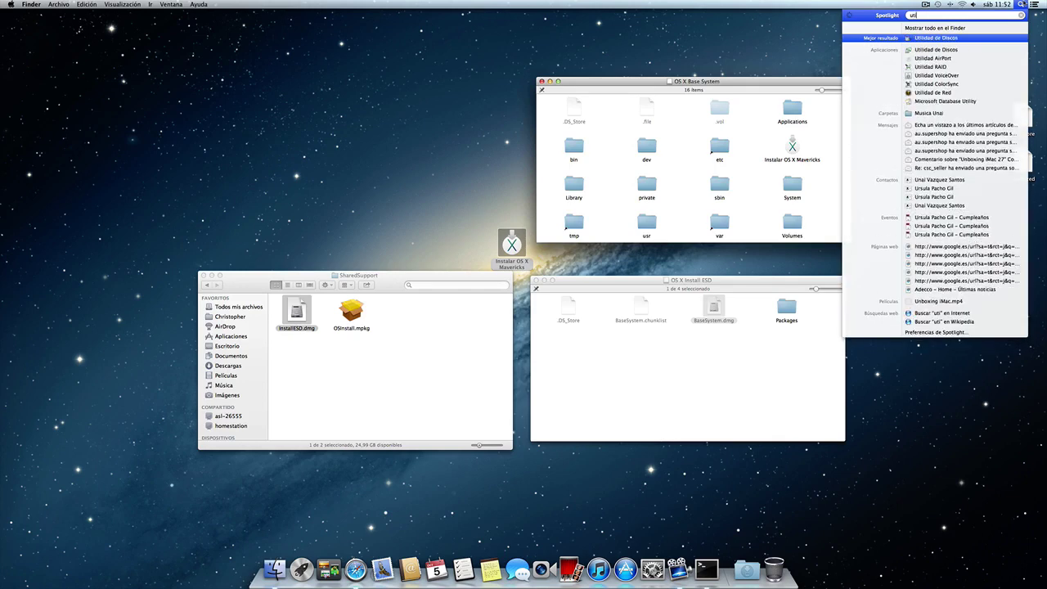
{"action": "key", "text": "Return"}
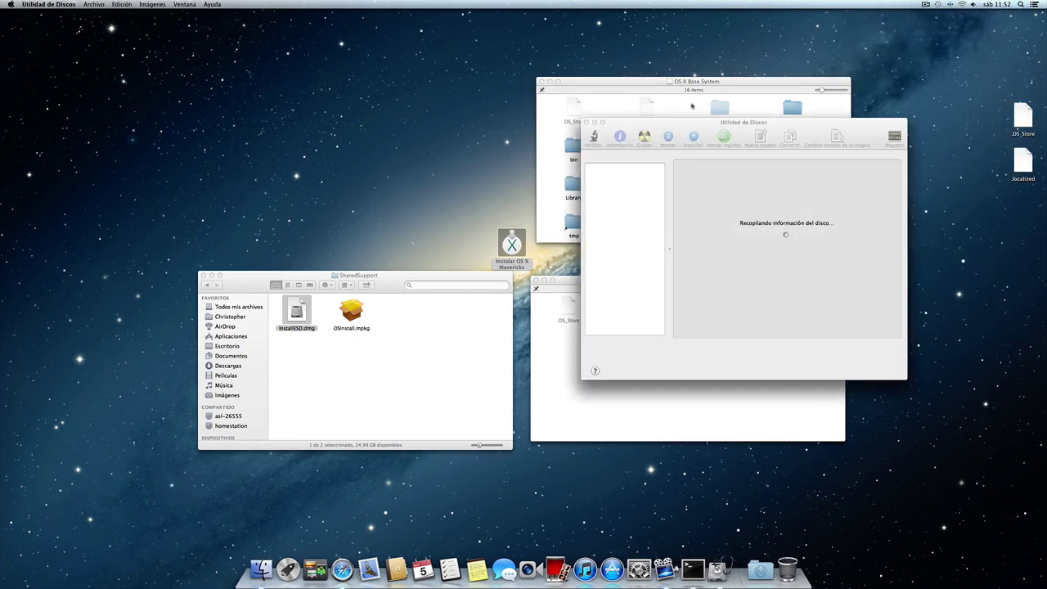
{"action": "left_click_drag", "start_coordinate": [683, 127], "coordinate": [230, 43]}
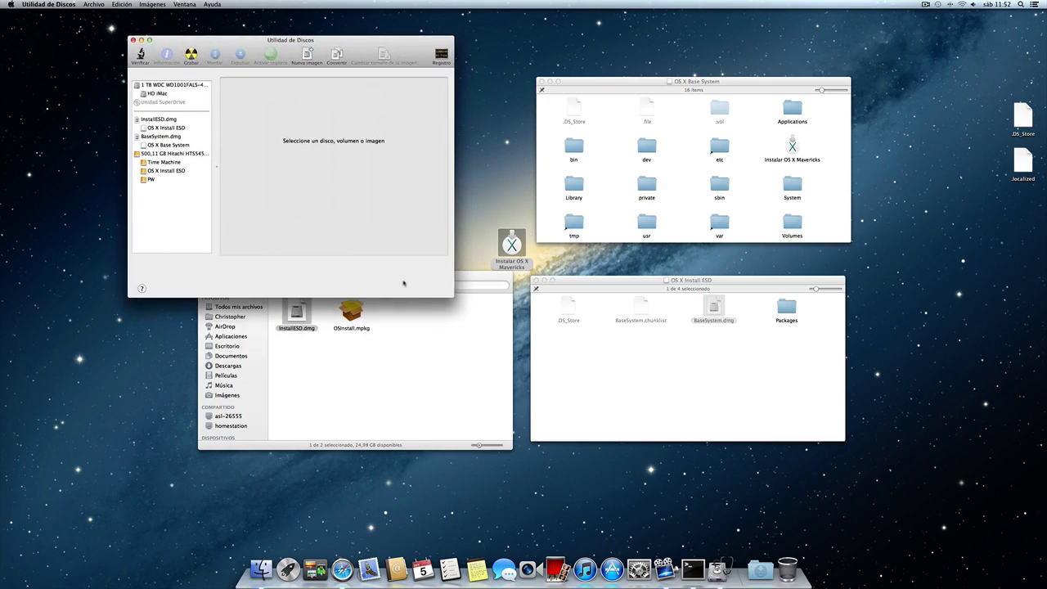
Close the SharedSupport, OS X Install ESD and OS X Base System windows, keeping Utilidad de Discos open.
{"action": "left_click_drag", "start_coordinate": [484, 275], "coordinate": [412, 327]}
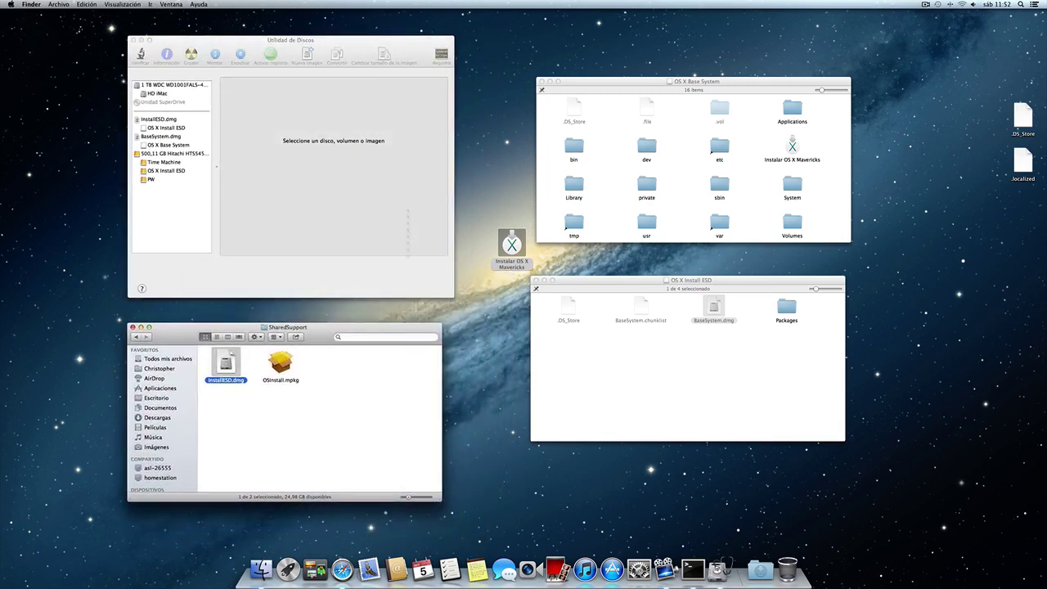
{"action": "left_click", "coordinate": [347, 117]}
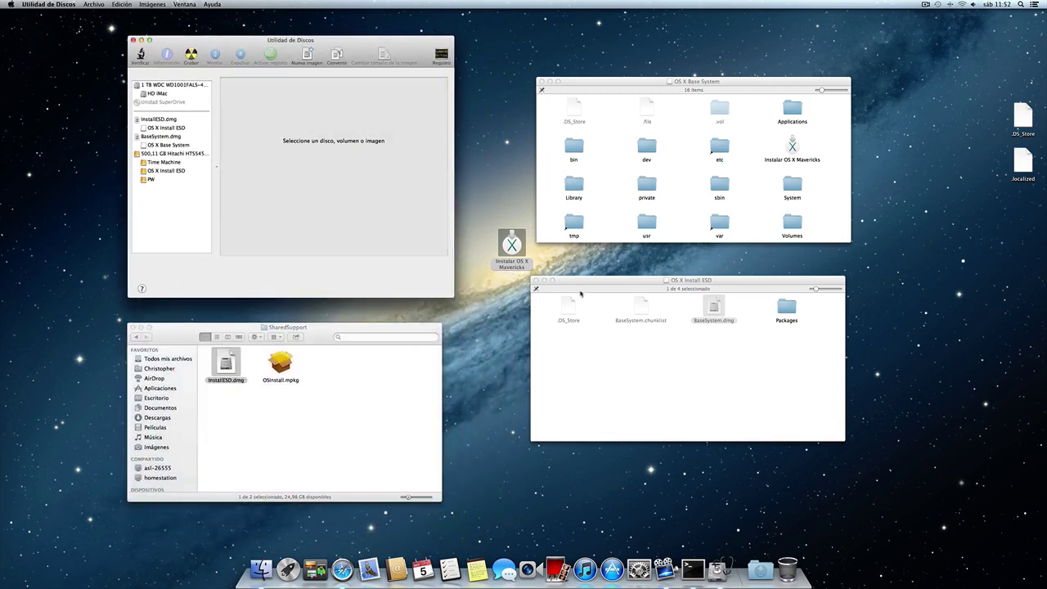
{"action": "left_click", "coordinate": [133, 327]}
{"action": "left_click", "coordinate": [536, 279]}
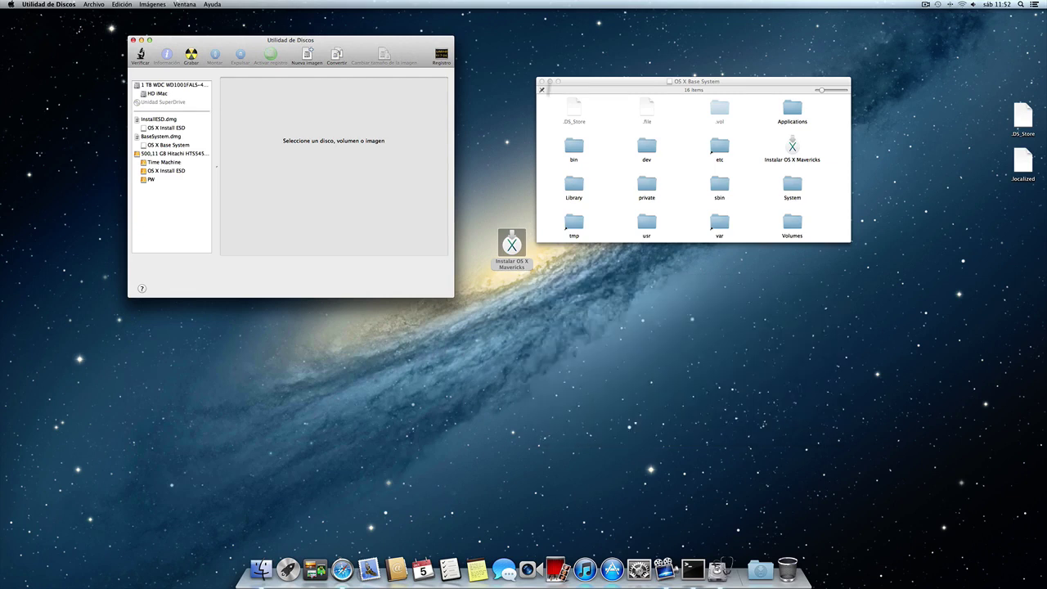
{"action": "left_click", "coordinate": [543, 81]}
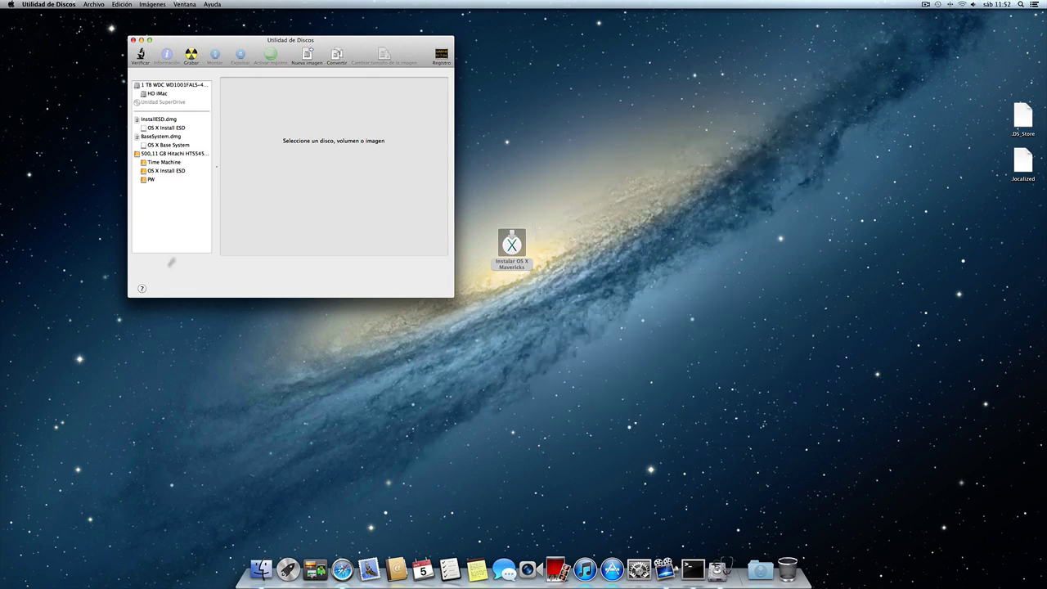
Set the external drive's OS X Install ESD partition as the destination for a disk restore.
{"action": "left_click", "coordinate": [169, 172]}
{"action": "left_click", "coordinate": [164, 120]}
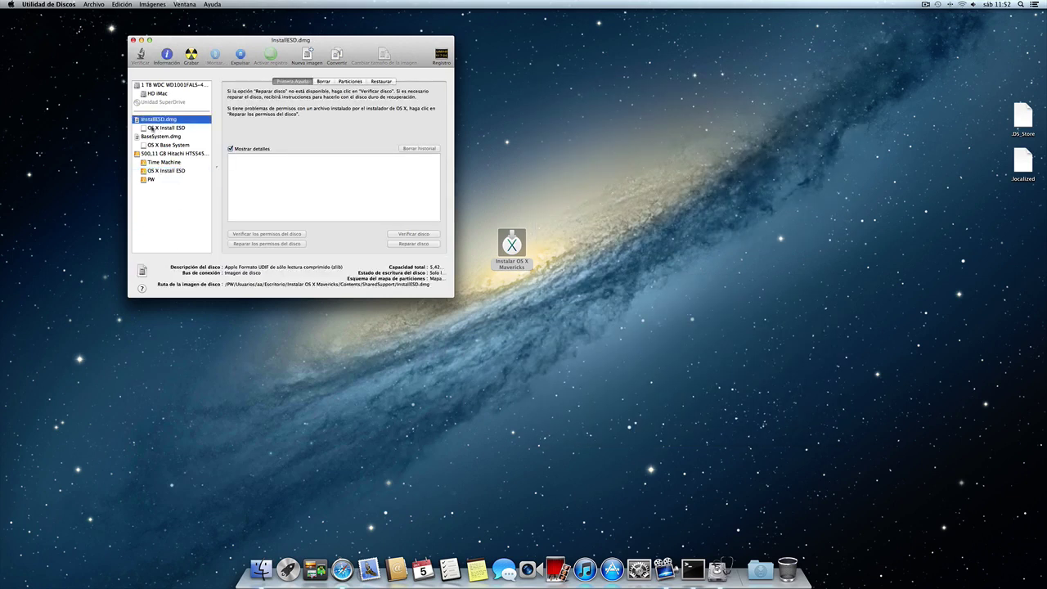
{"action": "left_click", "coordinate": [158, 138]}
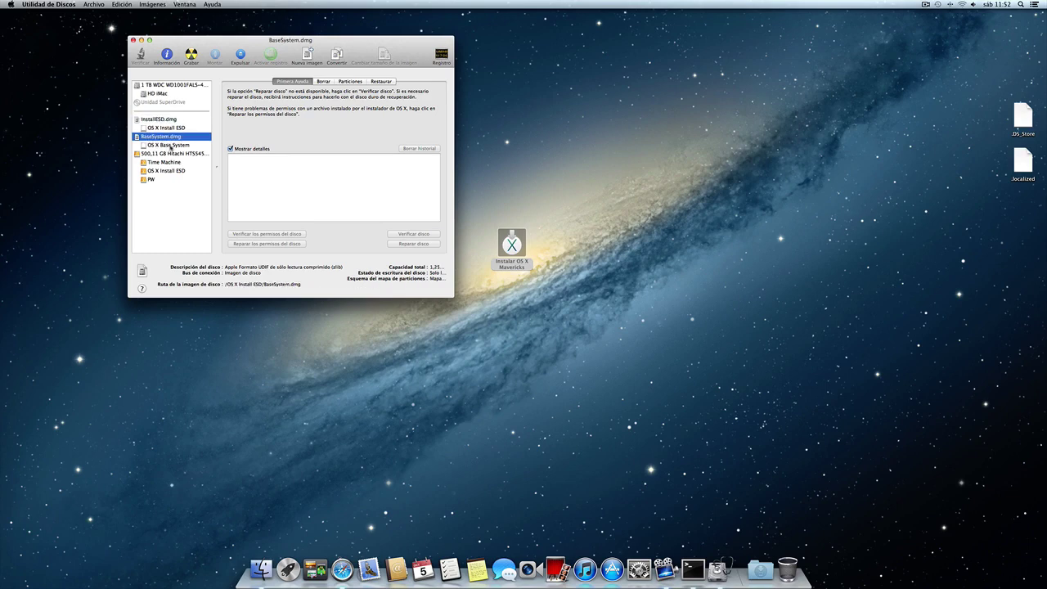
{"action": "left_click", "coordinate": [170, 171]}
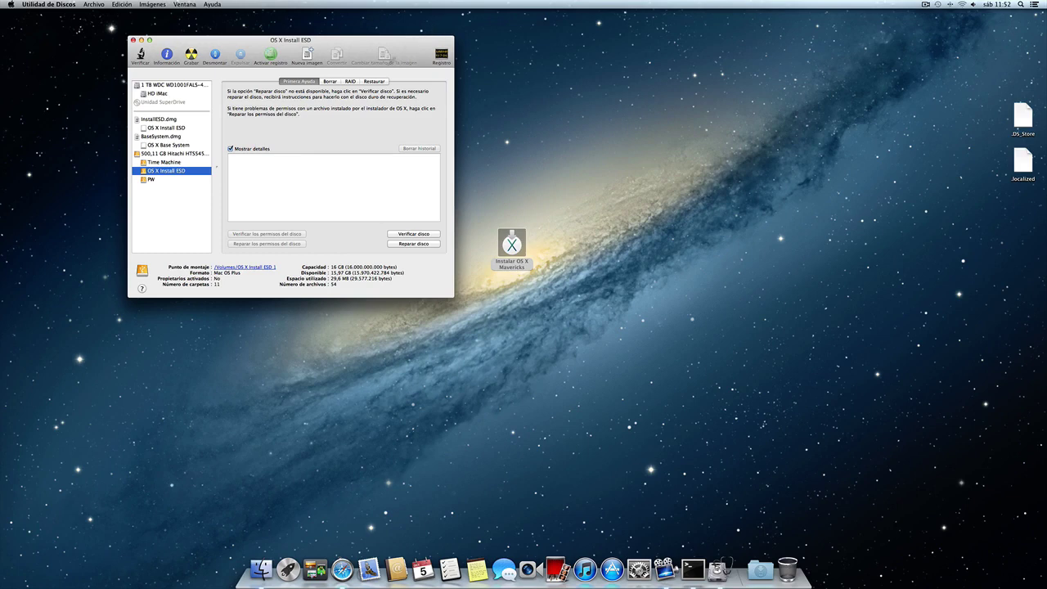
{"action": "left_click", "coordinate": [373, 82]}
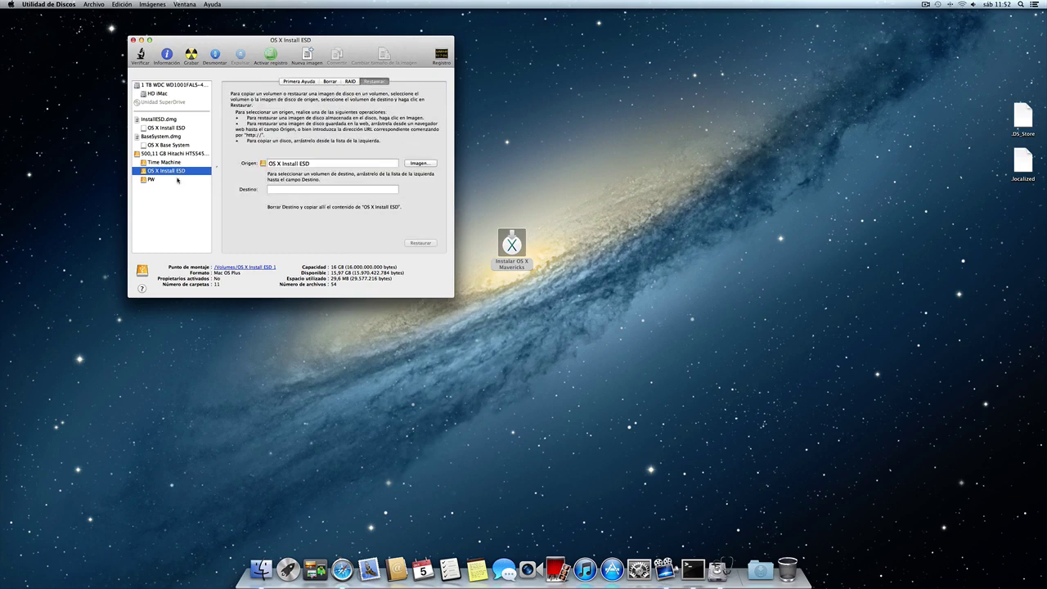
{"action": "left_click_drag", "start_coordinate": [156, 173], "coordinate": [290, 191]}
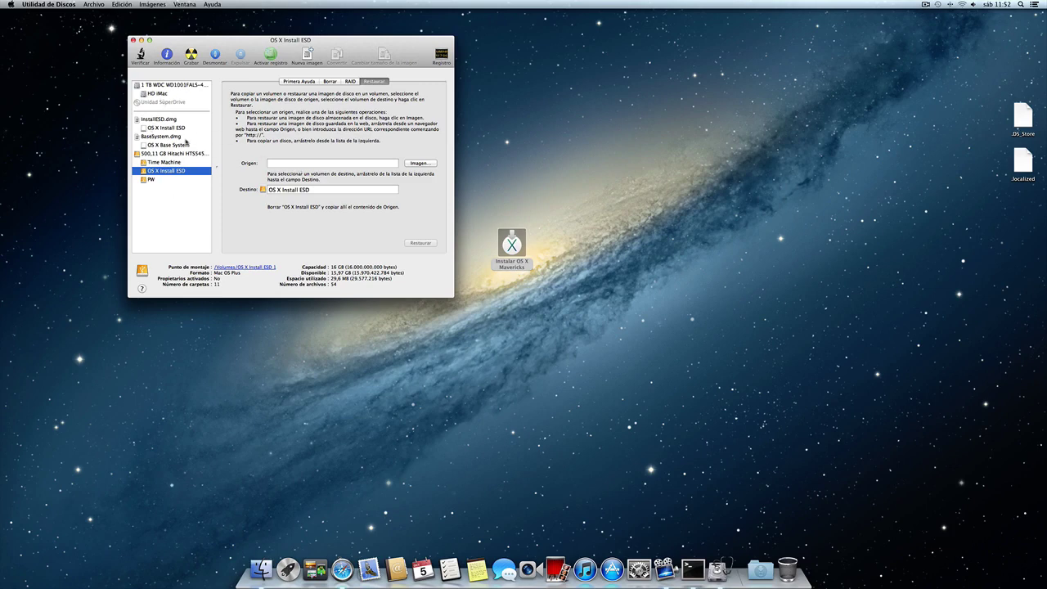
Use the BaseSystem.dmg volume OS X Base System as the source and restore it, approving the erasure of OS X Install ESD.
{"action": "left_click_drag", "start_coordinate": [157, 146], "coordinate": [293, 165]}
{"action": "left_click", "coordinate": [420, 243]}
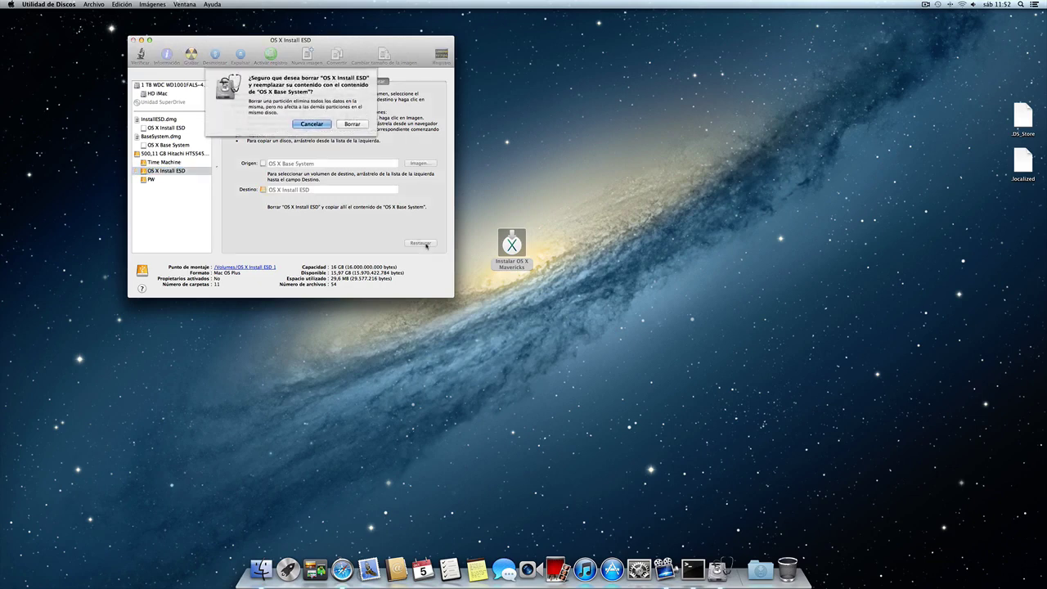
{"action": "left_click", "coordinate": [360, 125]}
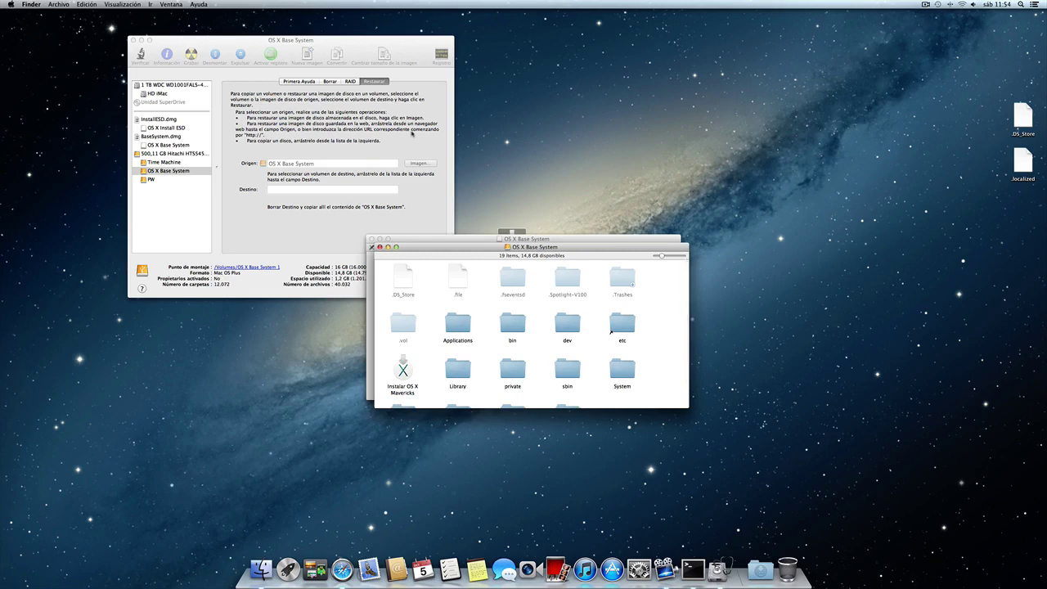
Separate the two OS X Base System windows and close the one belonging to the mounted disk image.
{"action": "left_click_drag", "start_coordinate": [444, 246], "coordinate": [624, 37]}
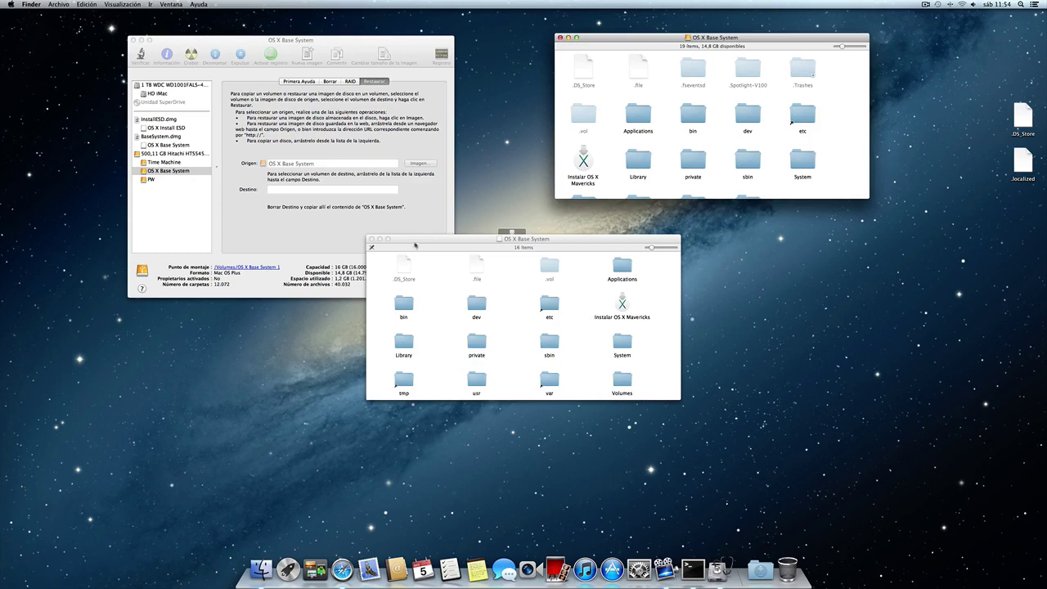
{"action": "left_click_drag", "start_coordinate": [416, 246], "coordinate": [601, 269]}
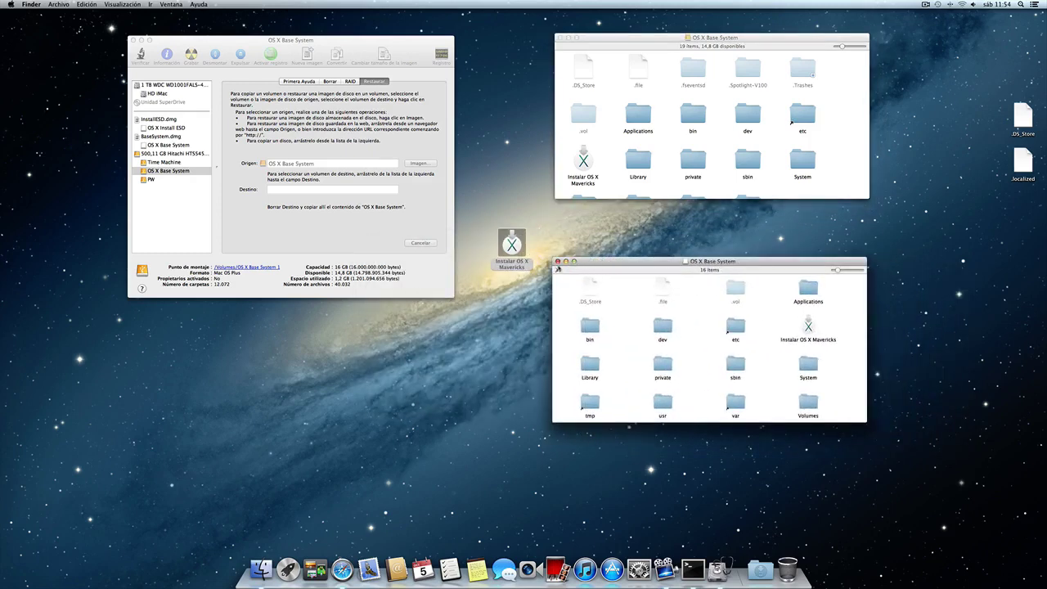
{"action": "left_click", "coordinate": [557, 262]}
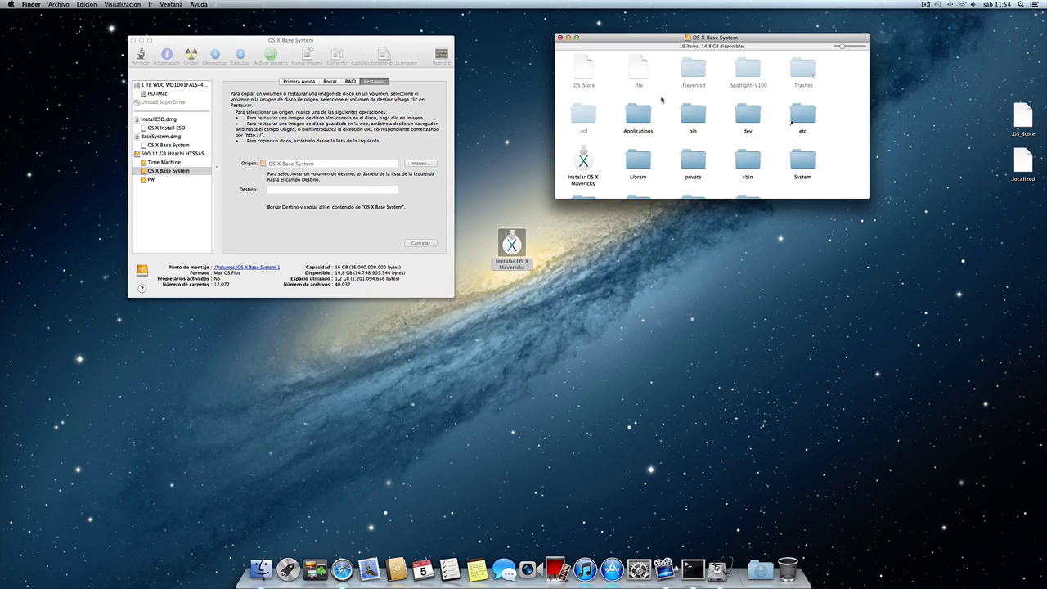
Open System > Installation on the restored OS X Base System volume and move its Packages alias to the Trash.
{"action": "scroll", "coordinate": [695, 152], "scroll_direction": "down", "scroll_amount": 3}
{"action": "scroll", "coordinate": [686, 147], "scroll_direction": "up", "scroll_amount": 2}
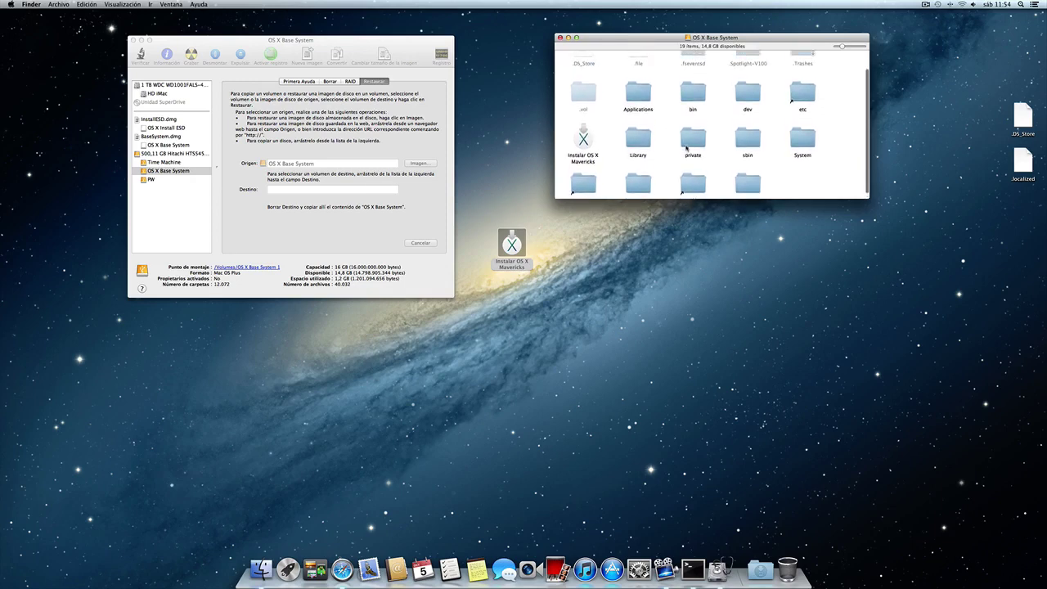
{"action": "scroll", "coordinate": [686, 148], "scroll_direction": "down", "scroll_amount": 2}
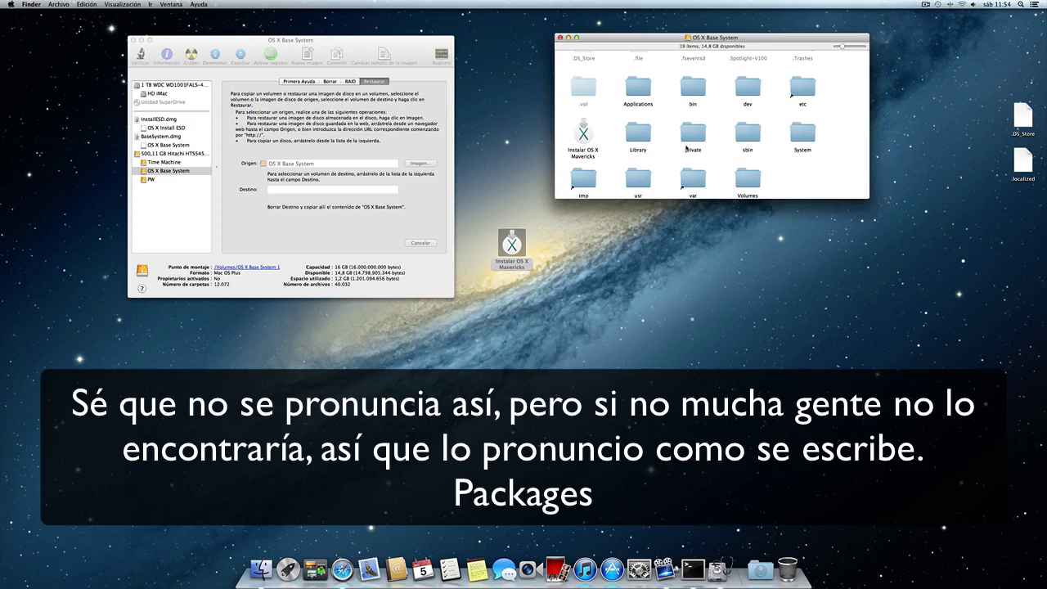
{"action": "scroll", "coordinate": [635, 152], "scroll_direction": "up", "scroll_amount": 3}
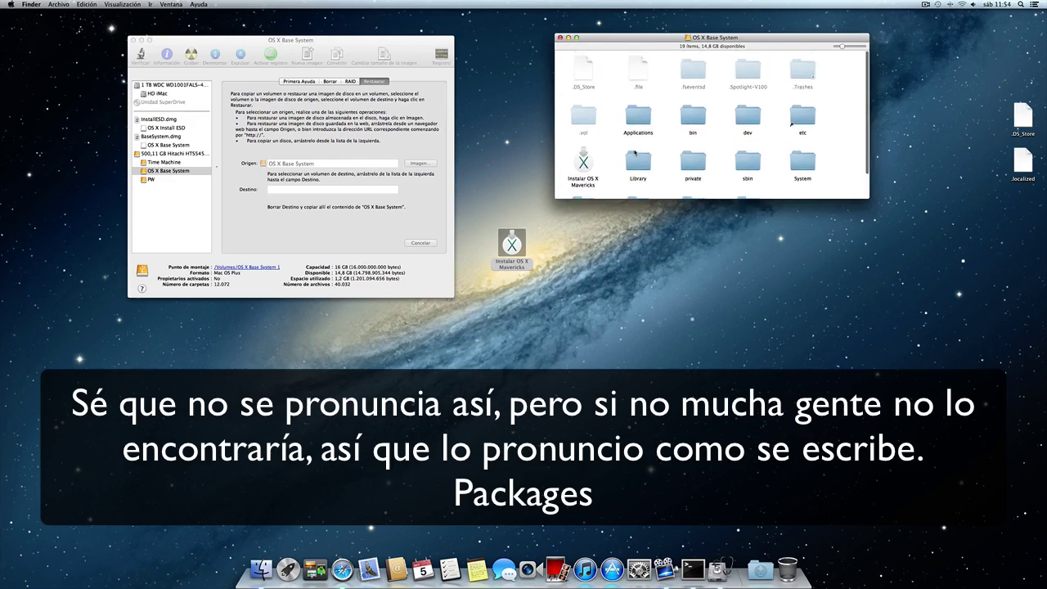
{"action": "double_click", "coordinate": [802, 156]}
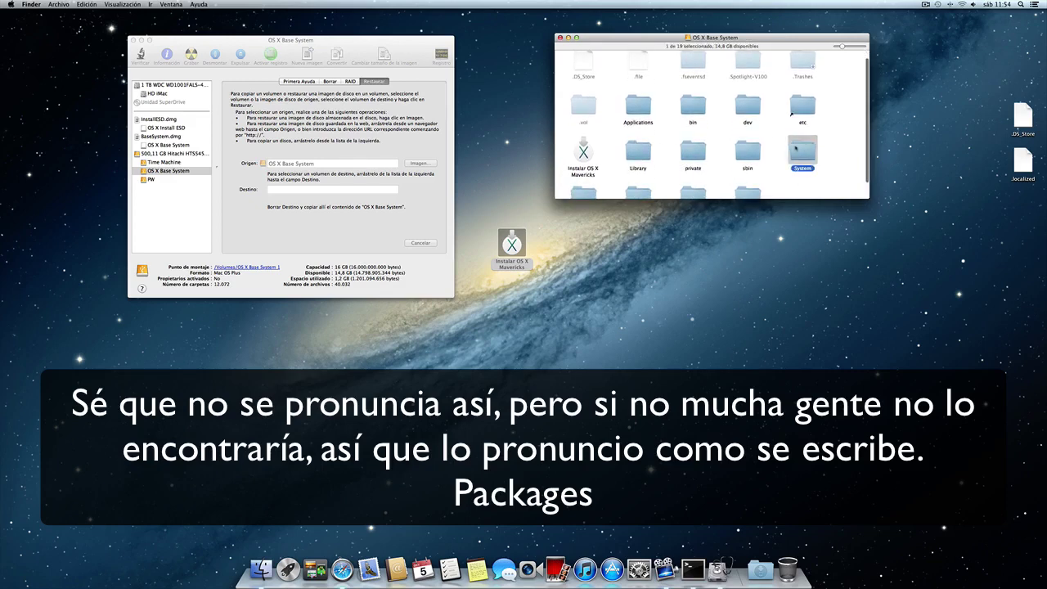
{"action": "double_click", "coordinate": [591, 75]}
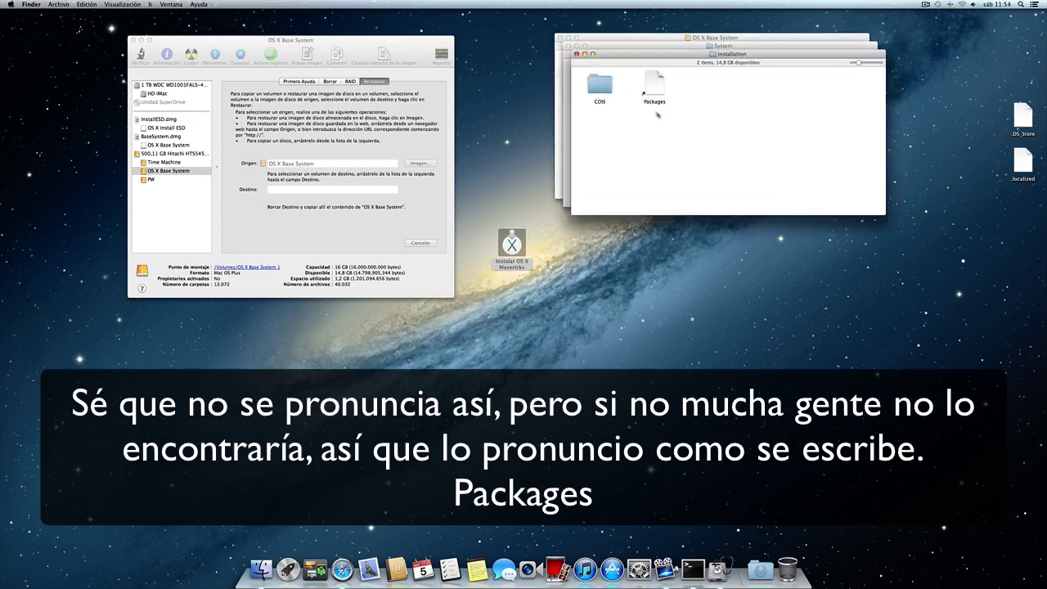
{"action": "left_click", "coordinate": [654, 87]}
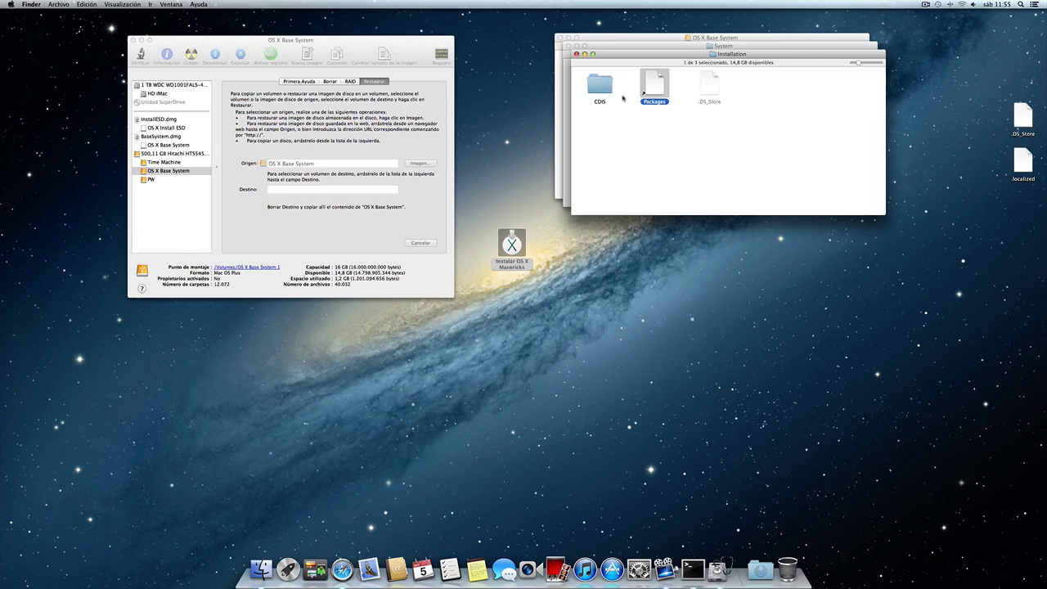
{"action": "key", "text": "super+BackSpace"}
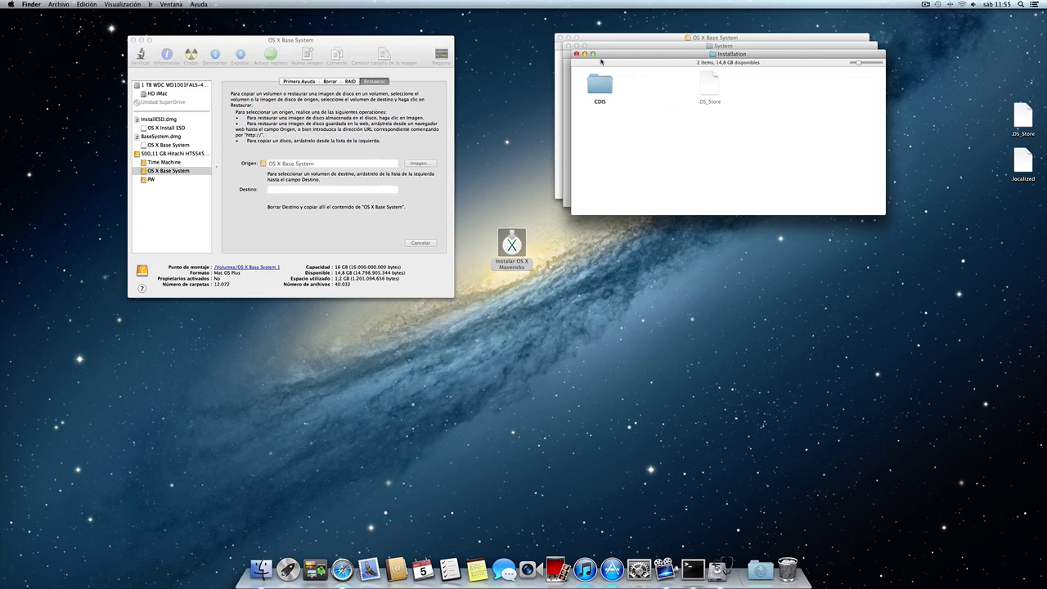
Move the Installation window clear of the others and close the System and OS X Base System windows.
{"action": "left_click_drag", "start_coordinate": [603, 55], "coordinate": [713, 302]}
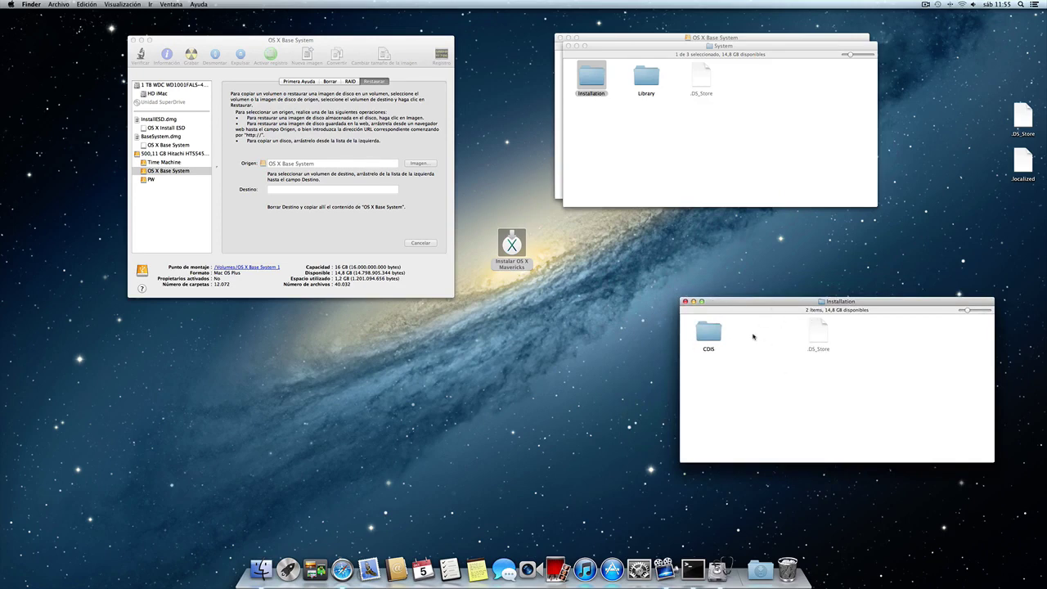
{"action": "left_click", "coordinate": [567, 46]}
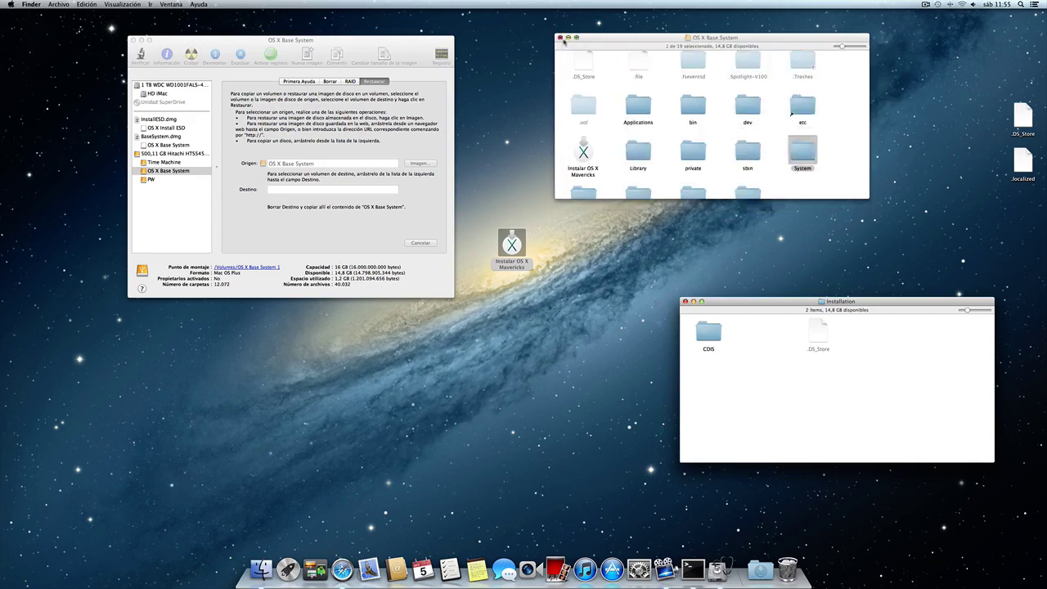
{"action": "left_click", "coordinate": [560, 38]}
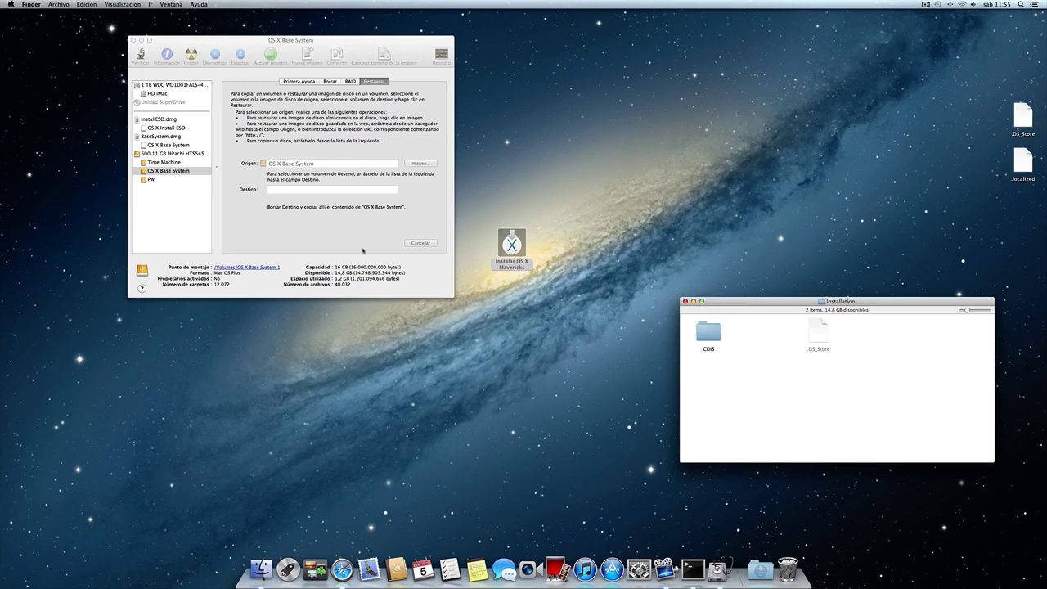
Show OS X Install ESD in a new Finder window and copy its Packages folder into the Installation folder.
{"action": "right_click", "coordinate": [262, 570]}
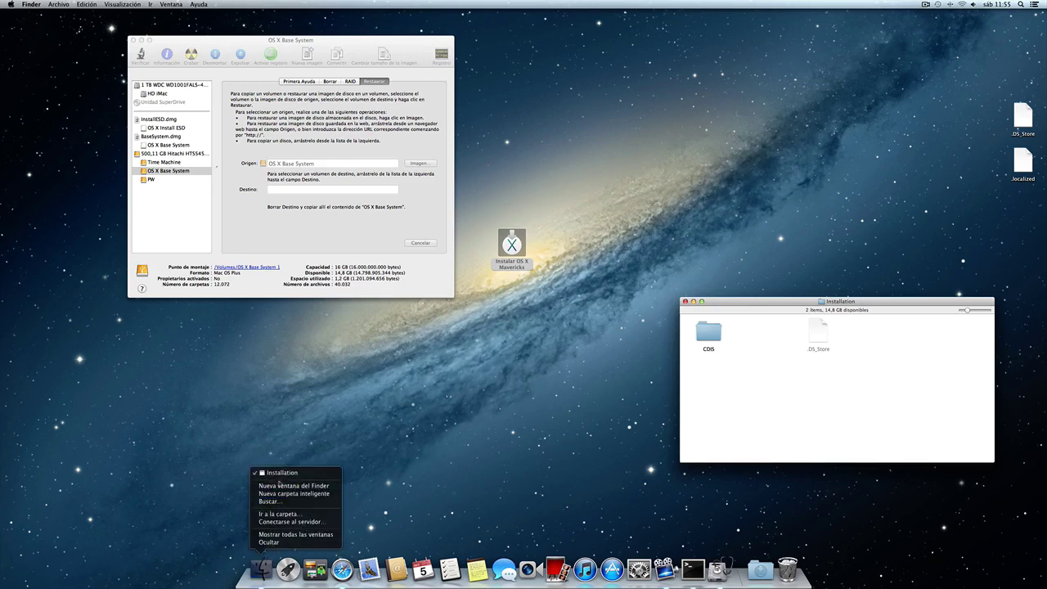
{"action": "left_click", "coordinate": [279, 486]}
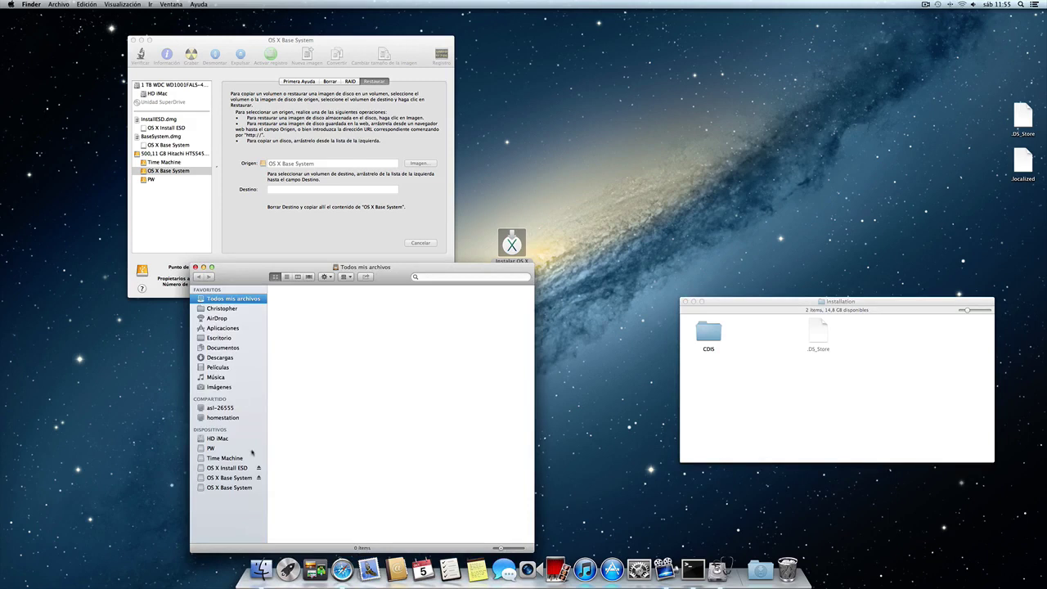
{"action": "left_click", "coordinate": [229, 468]}
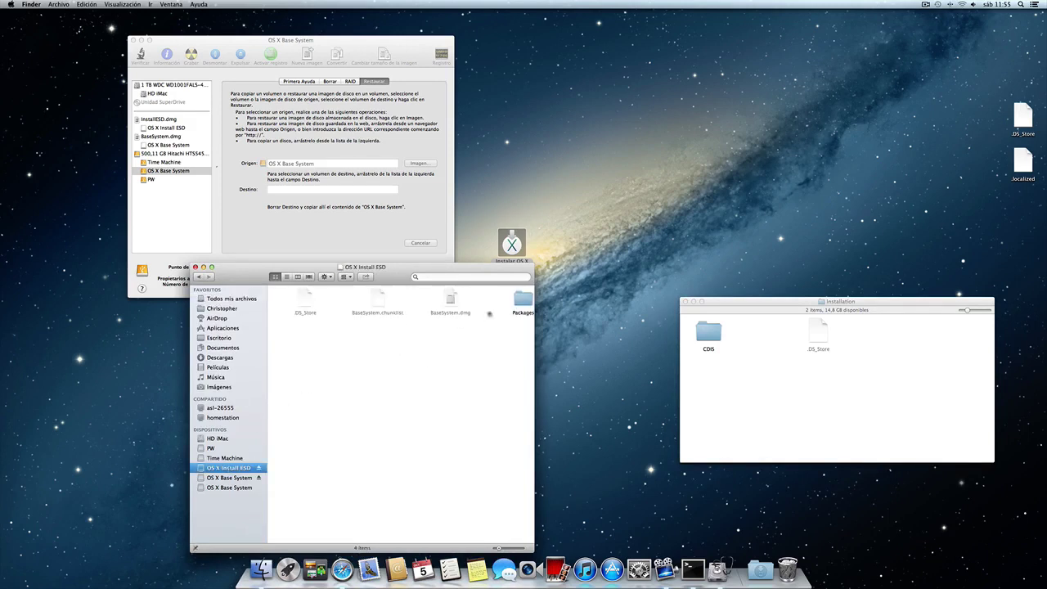
{"action": "left_click", "coordinate": [508, 307]}
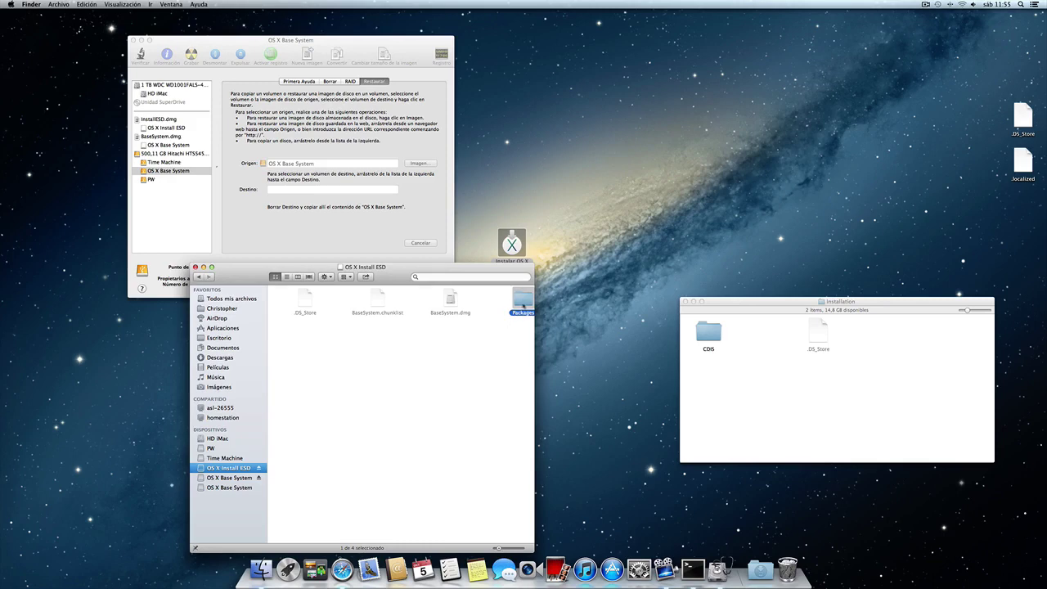
{"action": "left_click_drag", "start_coordinate": [522, 303], "coordinate": [761, 329]}
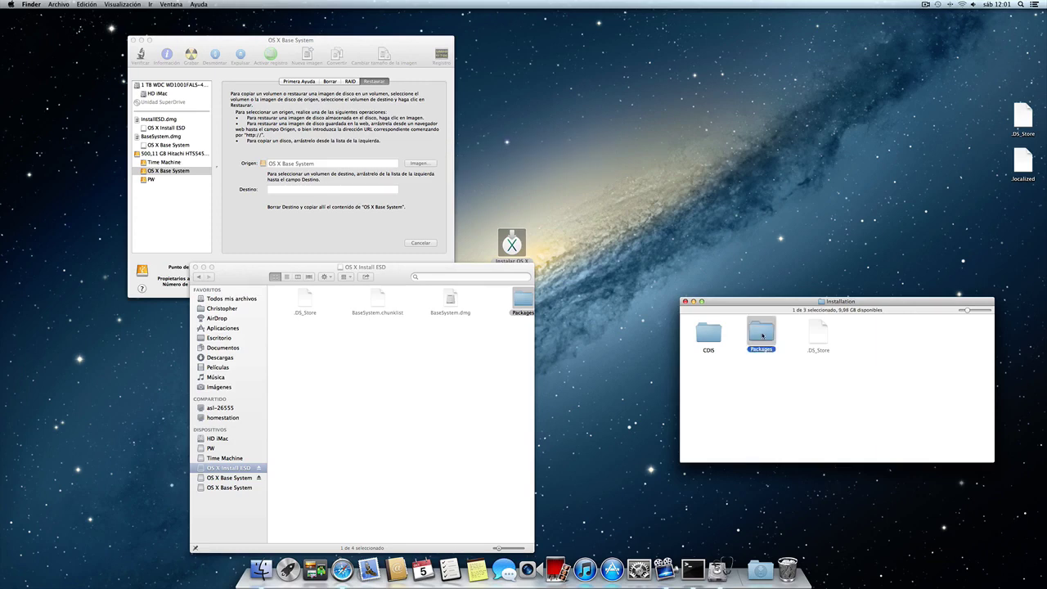
{"action": "left_click", "coordinate": [767, 366]}
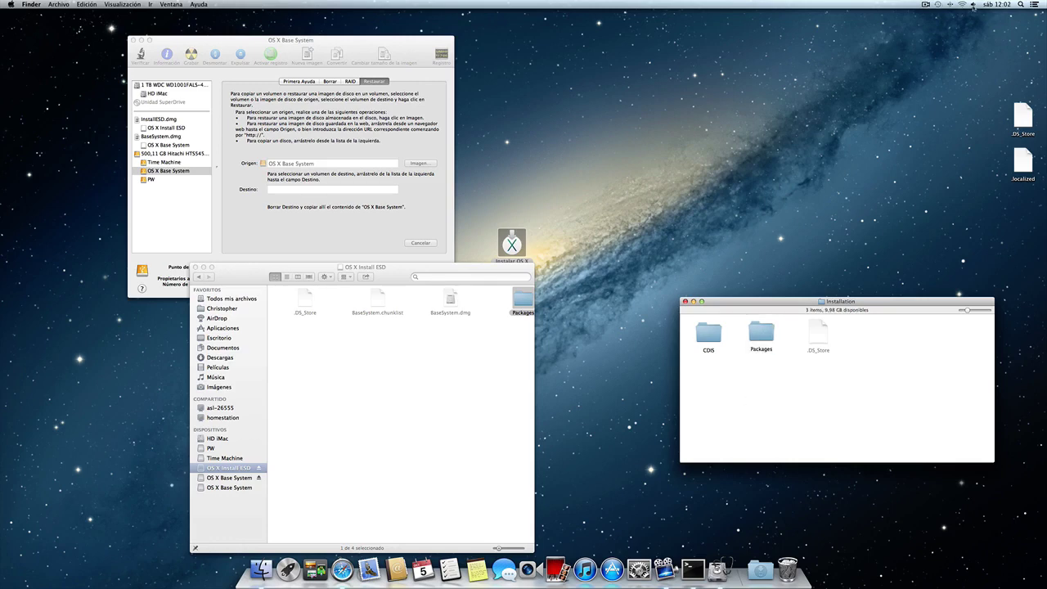
In Terminal, run "defaults write com.apple.finder AppleShowAllFiles FALSE" and "killall Finder", and close the Terminal window.
{"action": "left_click", "coordinate": [1021, 4]}
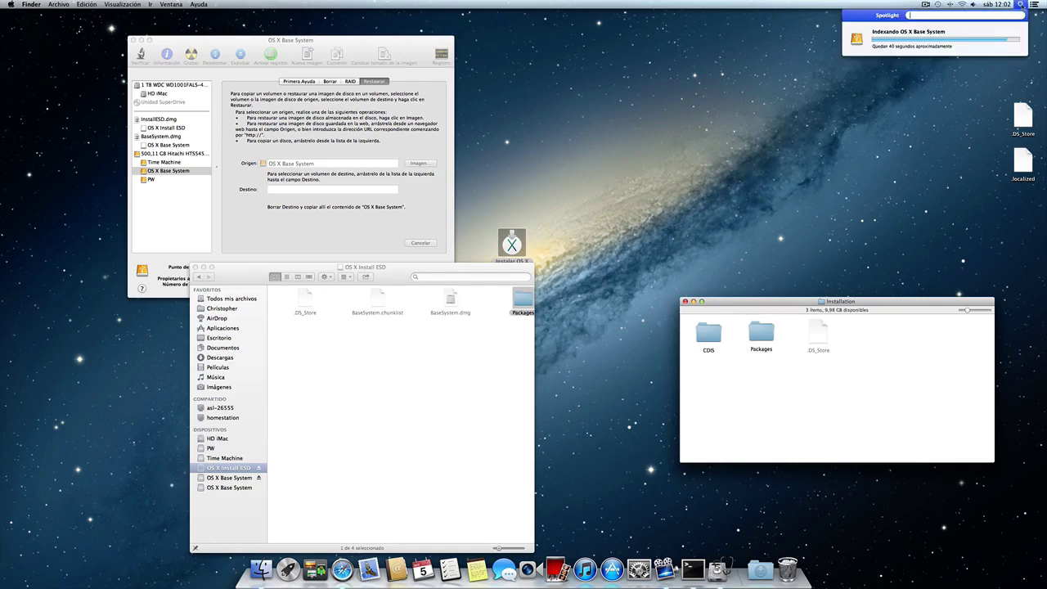
{"action": "type", "text": "termina"}
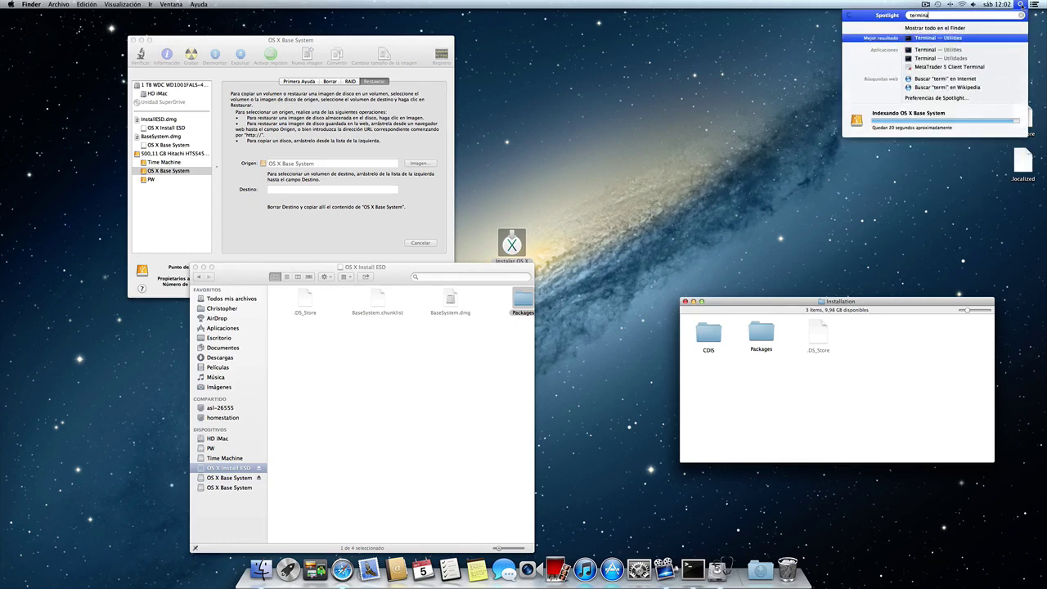
{"action": "key", "text": "Return"}
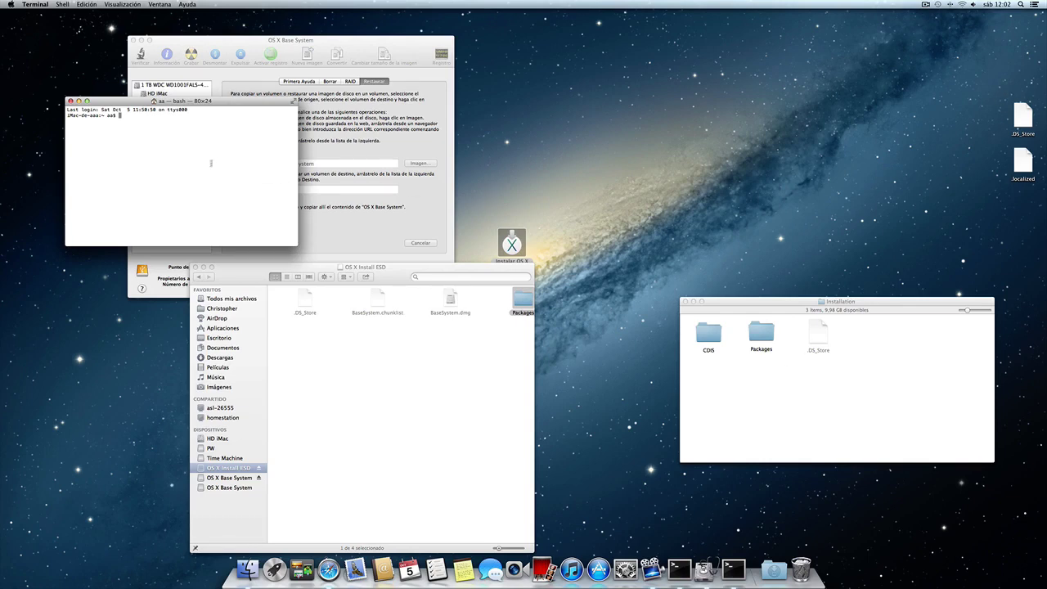
{"action": "type", "text": "defaults write com.apple.finder AppleShowAllFiles FALSE killall Finder"}
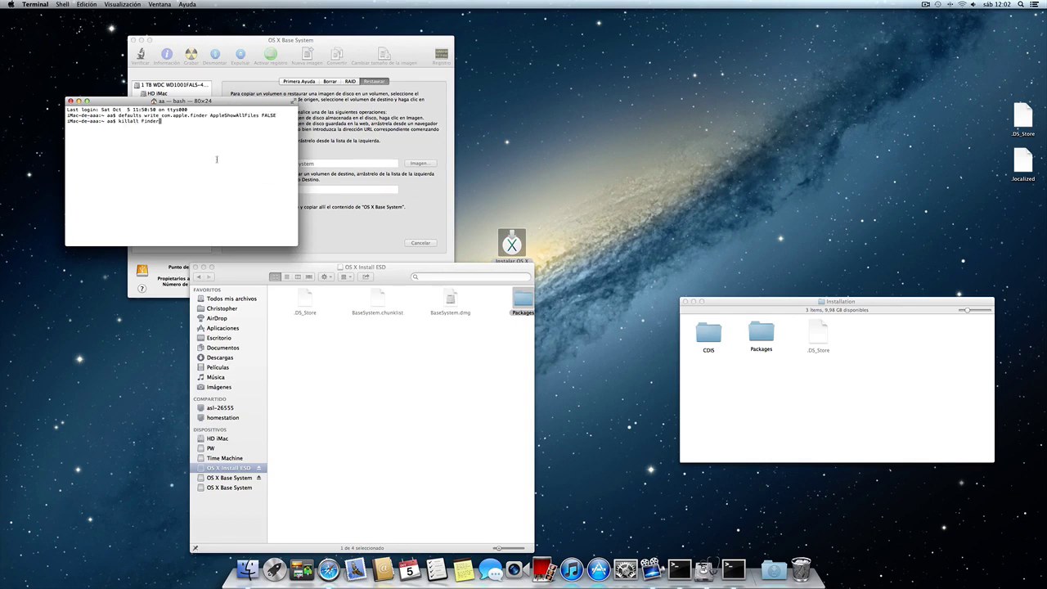
{"action": "key", "text": "Return"}
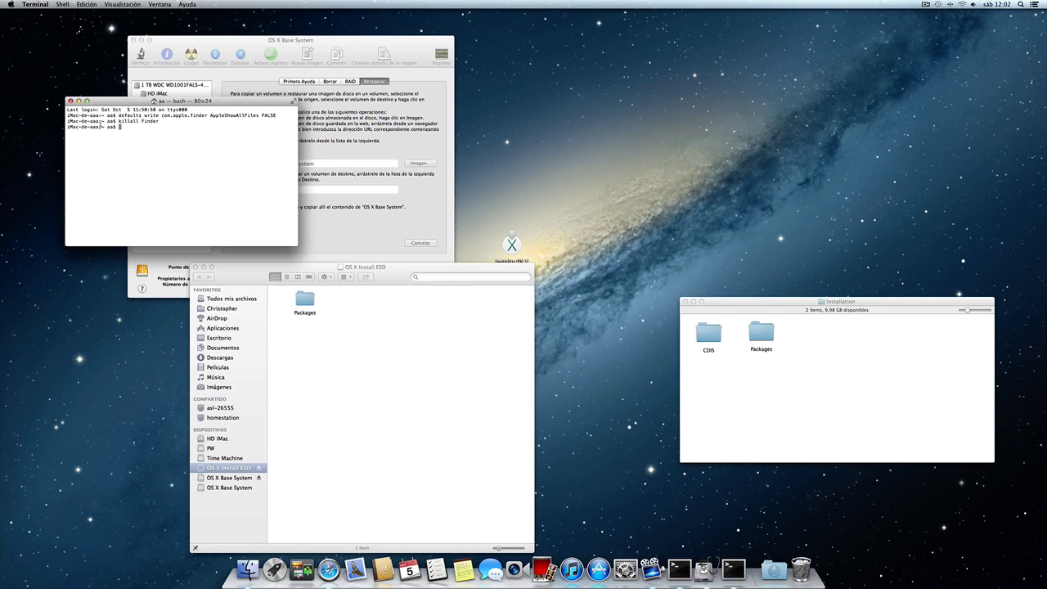
{"action": "left_click", "coordinate": [70, 101]}
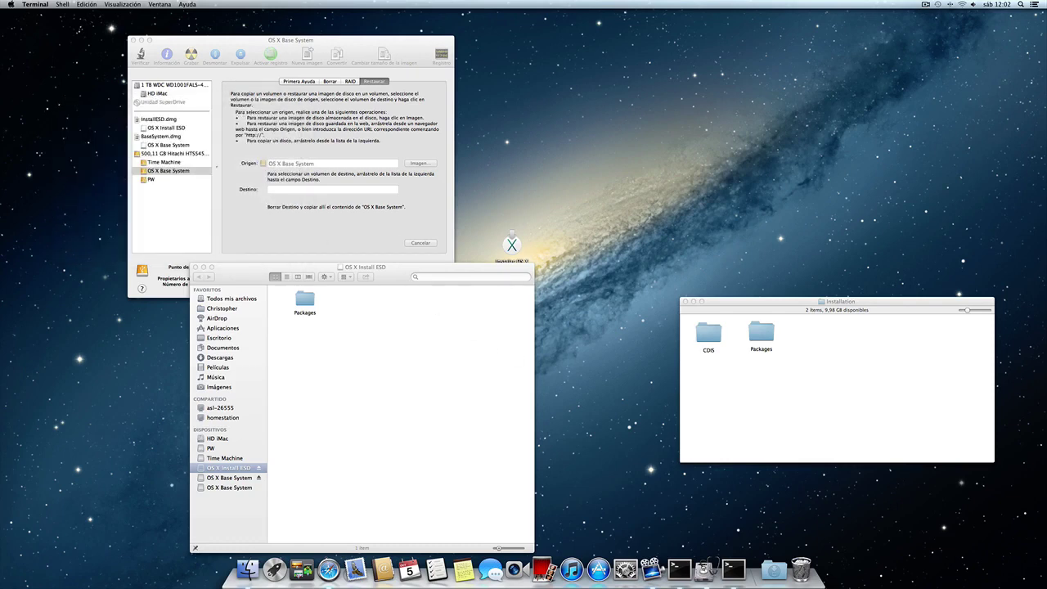
Close the Installation window and launch Instalar OS X Mavericks from the restored OS X Base System volume.
{"action": "left_click", "coordinate": [686, 301]}
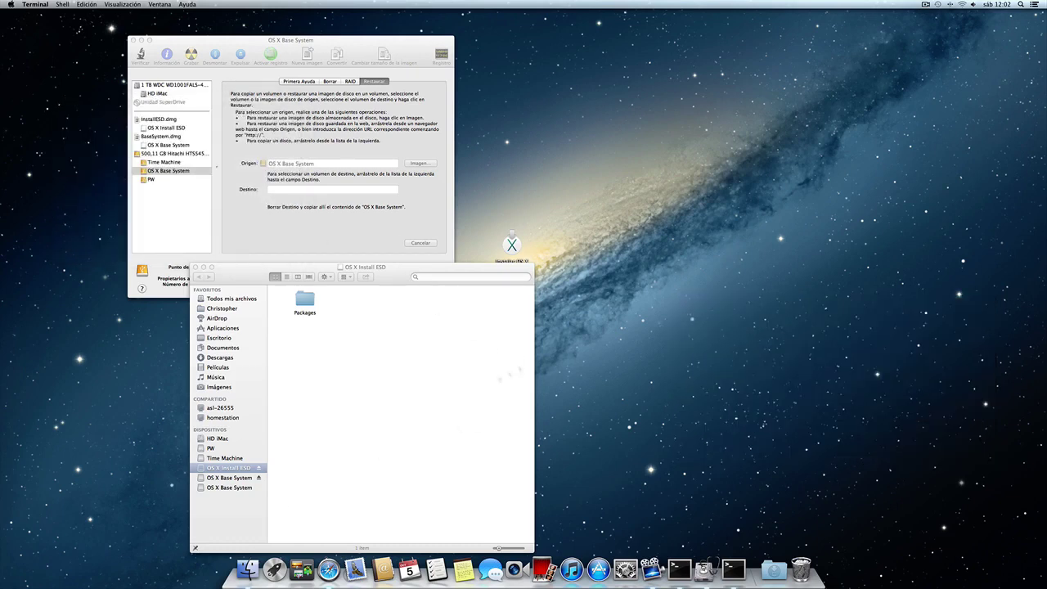
{"action": "left_click", "coordinate": [238, 499]}
{"action": "left_click", "coordinate": [235, 488]}
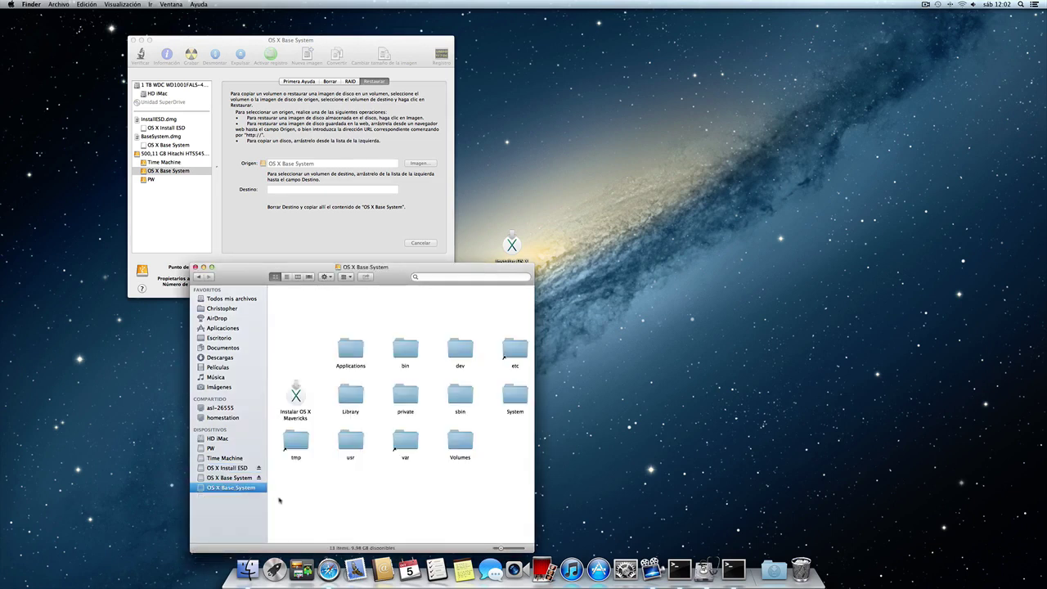
{"action": "double_click", "coordinate": [297, 396]}
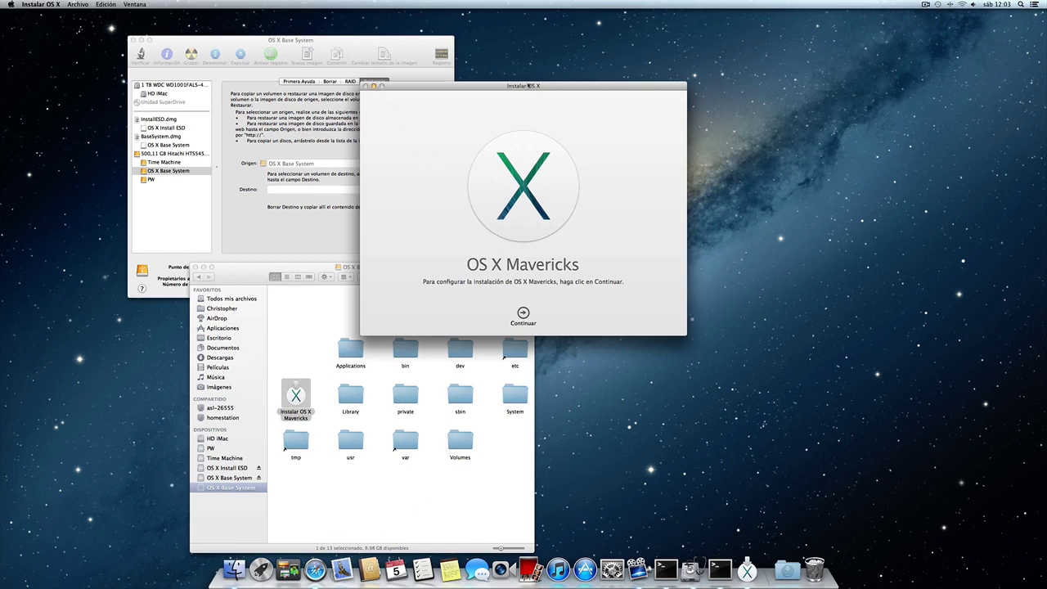
Quit the Mavericks installer and close the OS X Base System and Utilidad de Discos windows.
{"action": "left_click", "coordinate": [41, 4]}
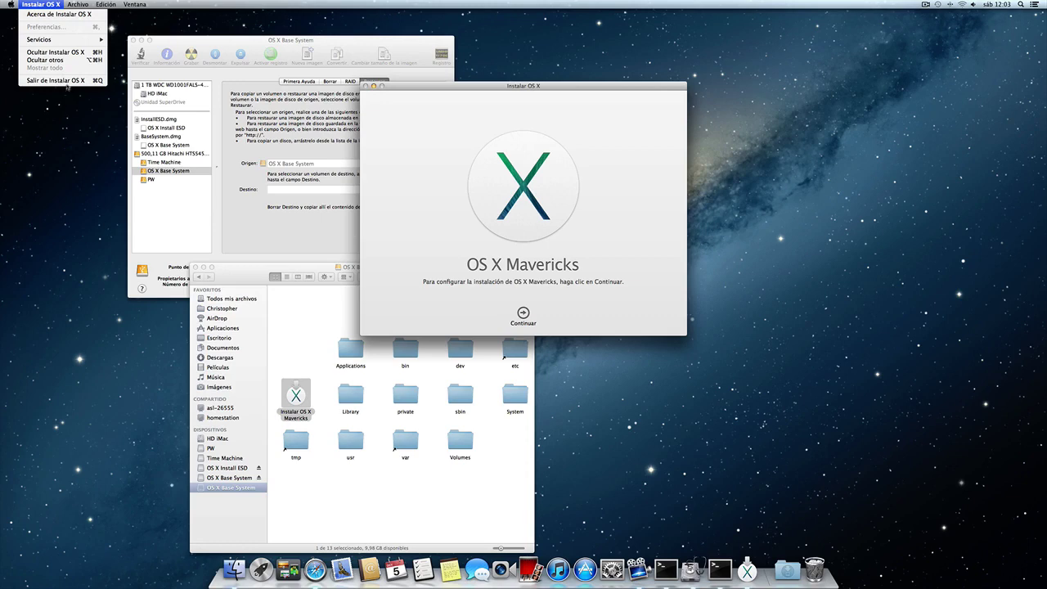
{"action": "left_click", "coordinate": [57, 84]}
{"action": "left_click", "coordinate": [195, 268]}
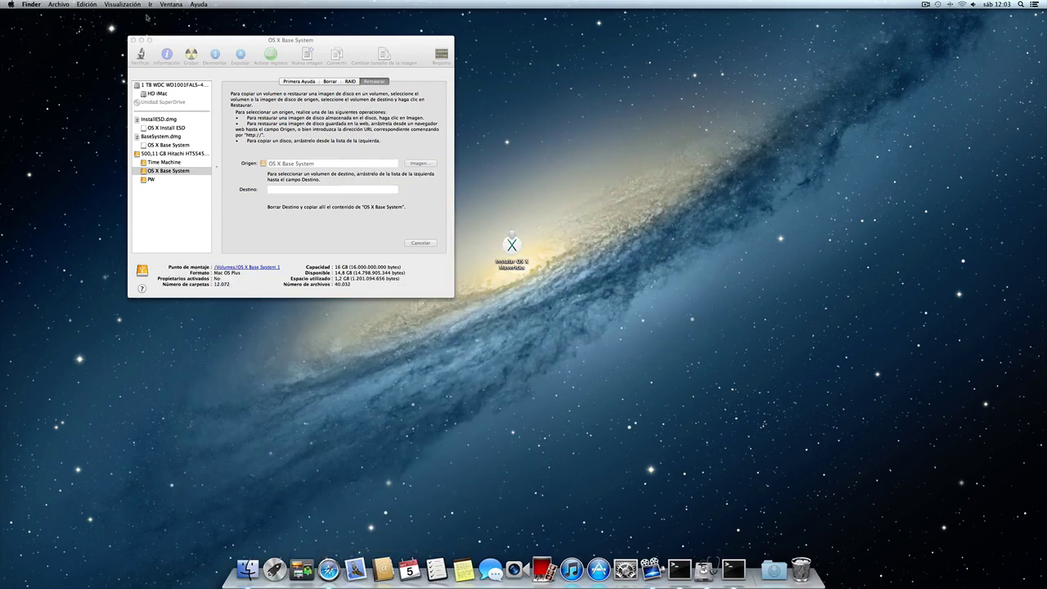
{"action": "left_click", "coordinate": [133, 40]}
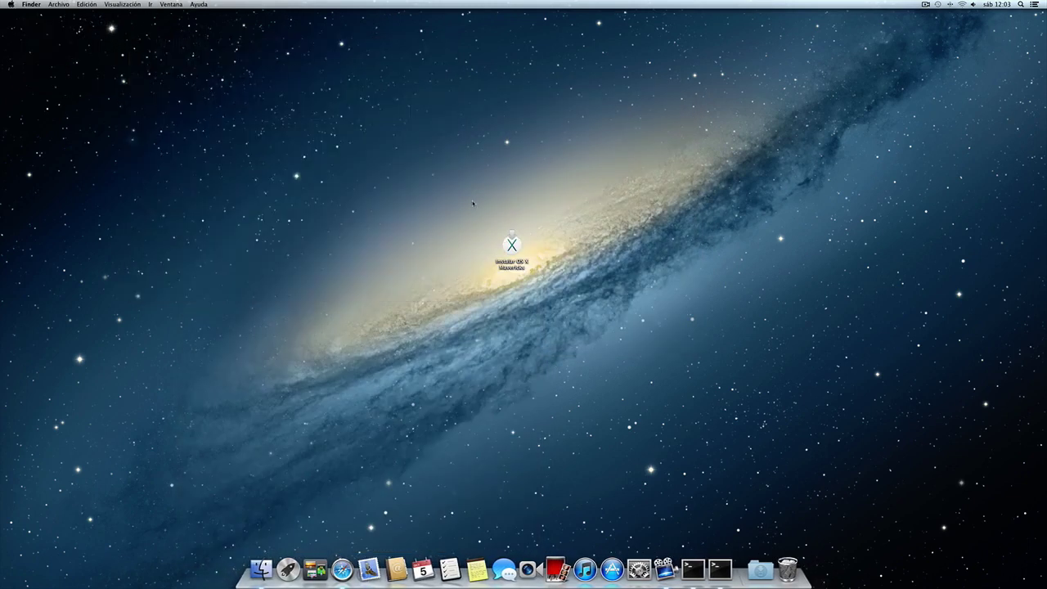